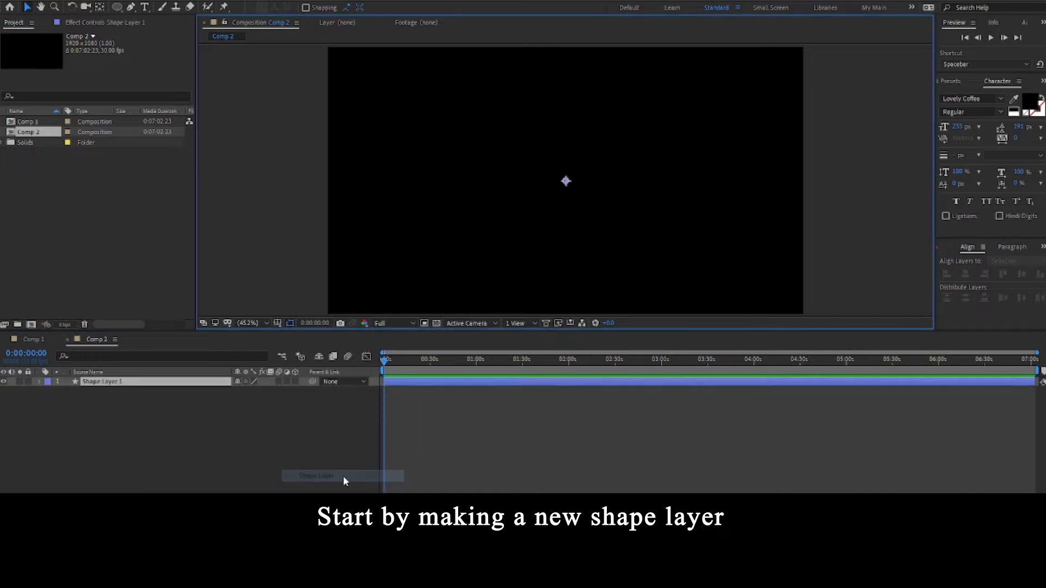
- Choose the Ellipse tool and set the shape fill to a fully saturated bright orange for the flower's center
key(q)
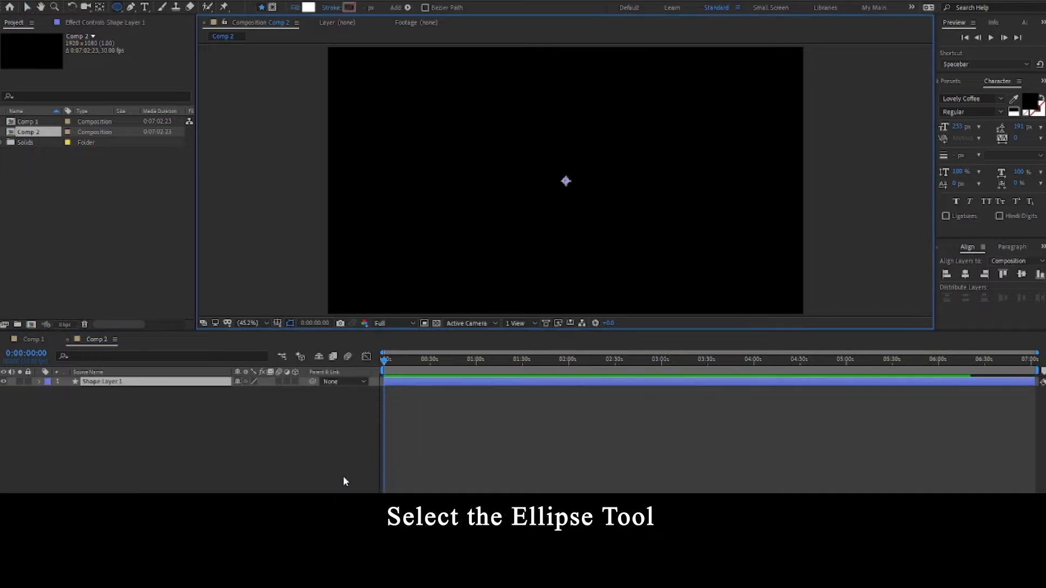
click(119, 9)
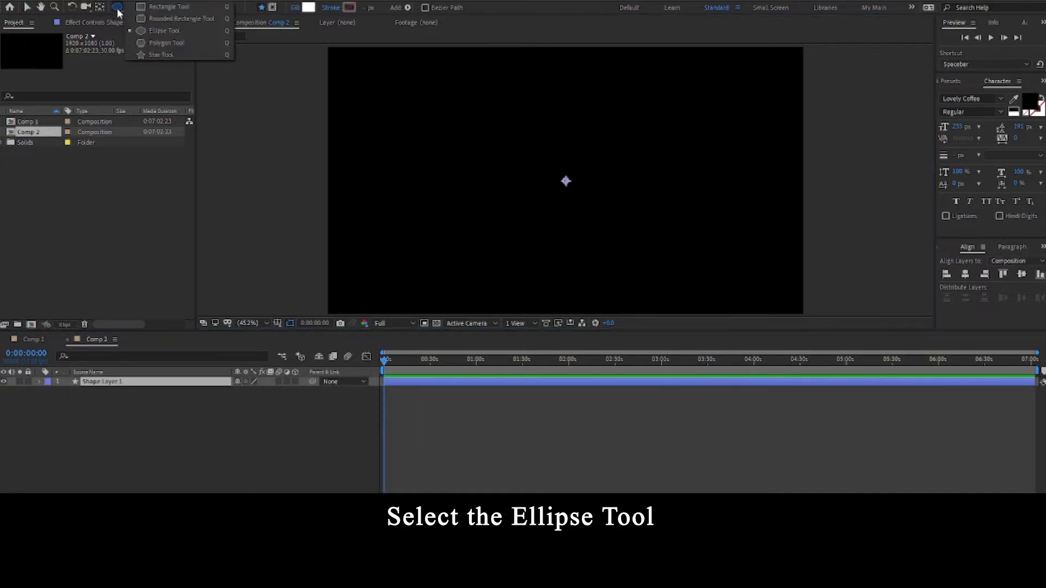
click(173, 33)
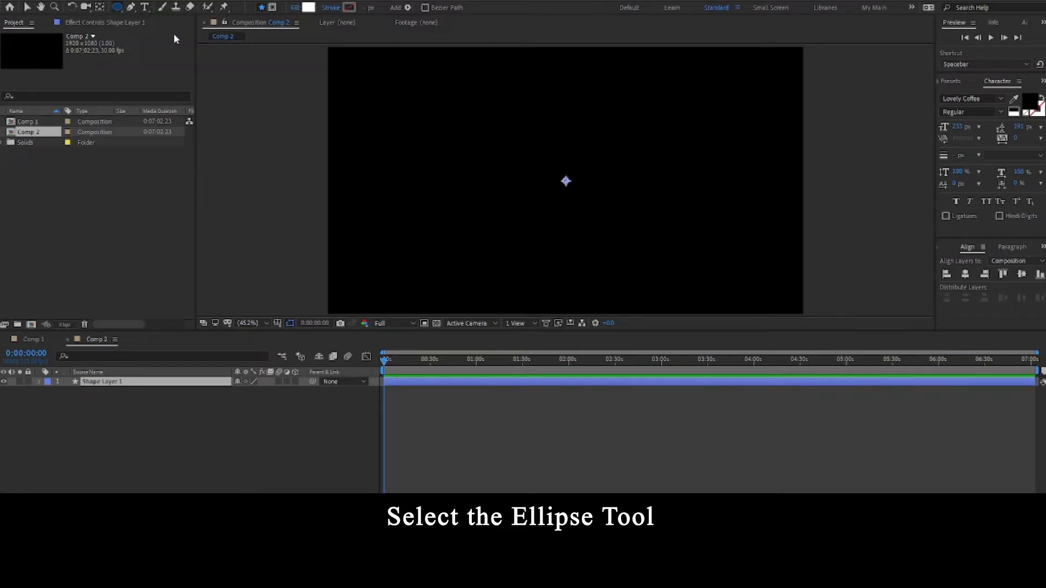
click(308, 8)
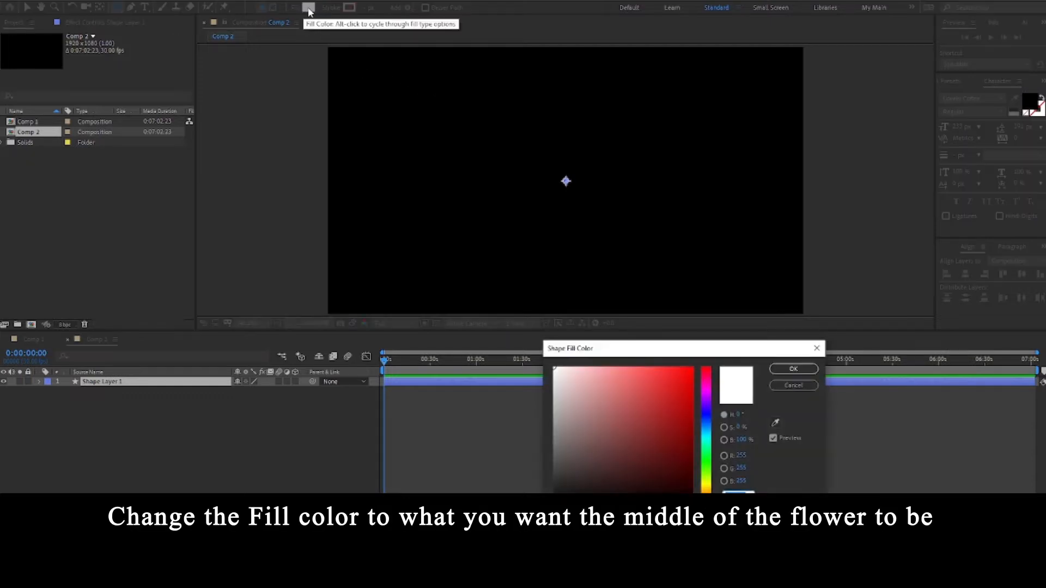
drag(713, 472, 713, 487)
drag(683, 438, 697, 326)
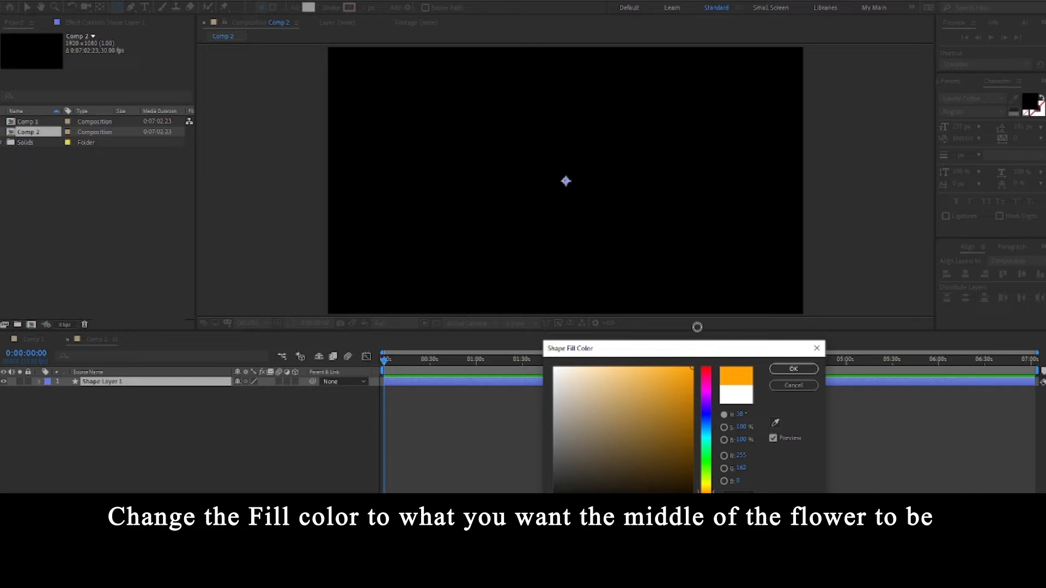
click(790, 369)
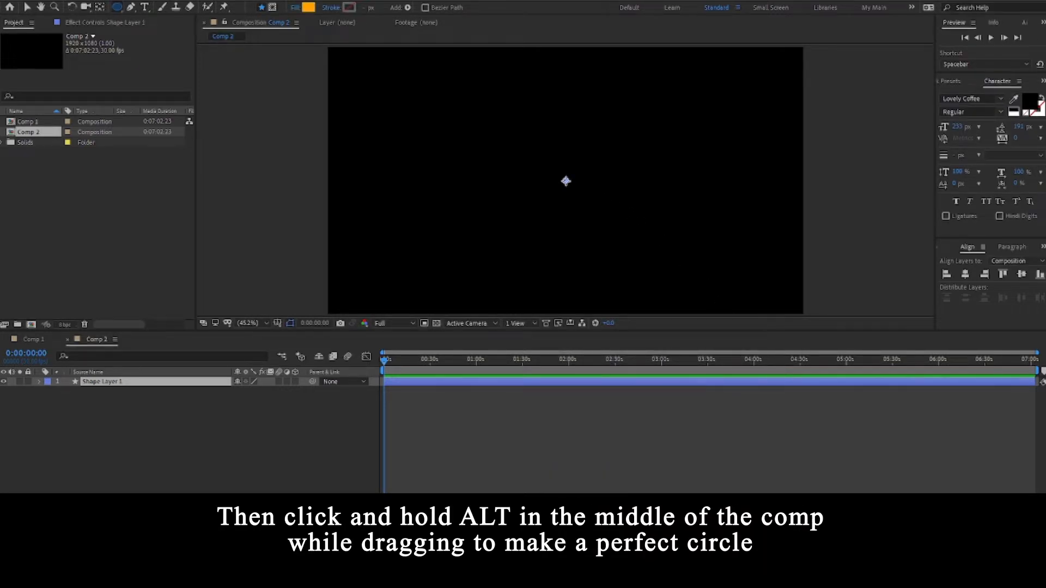
- Draw an orange circle centered in the composition on the first shape layer and collapse the layer's properties
drag(566, 181, 538, 163)
click(456, 452)
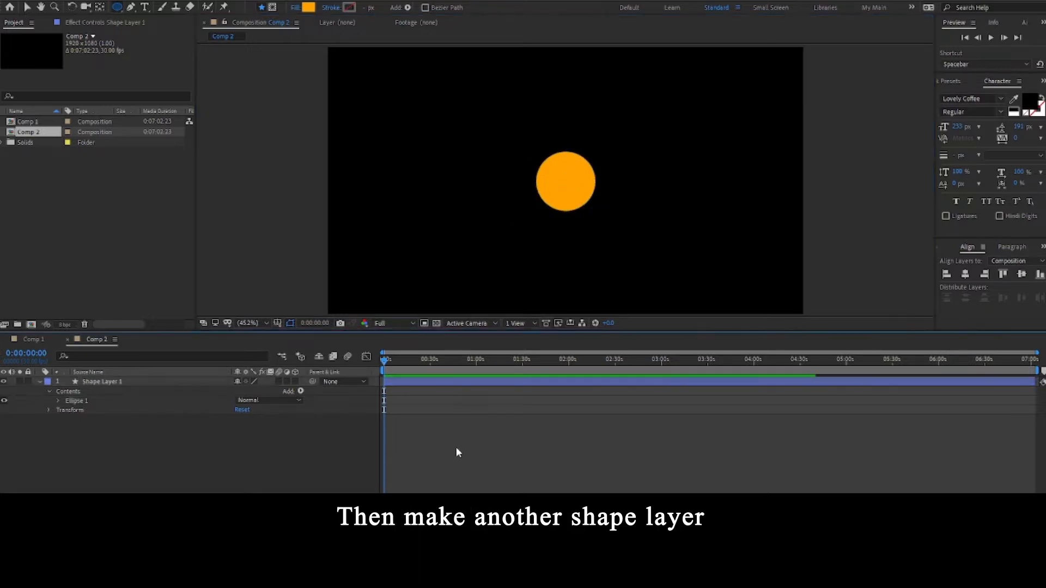
click(176, 409)
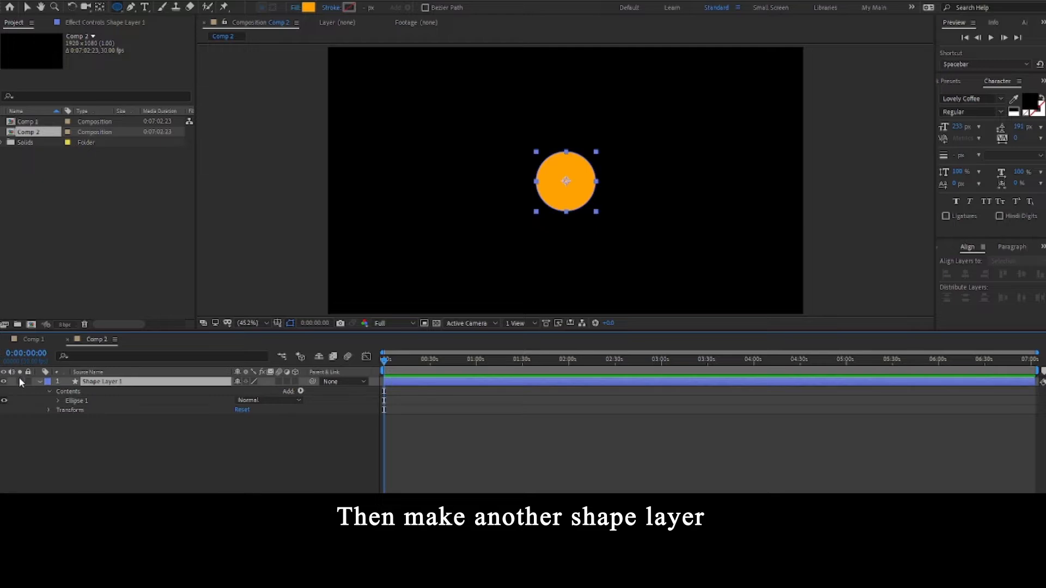
click(39, 382)
click(87, 398)
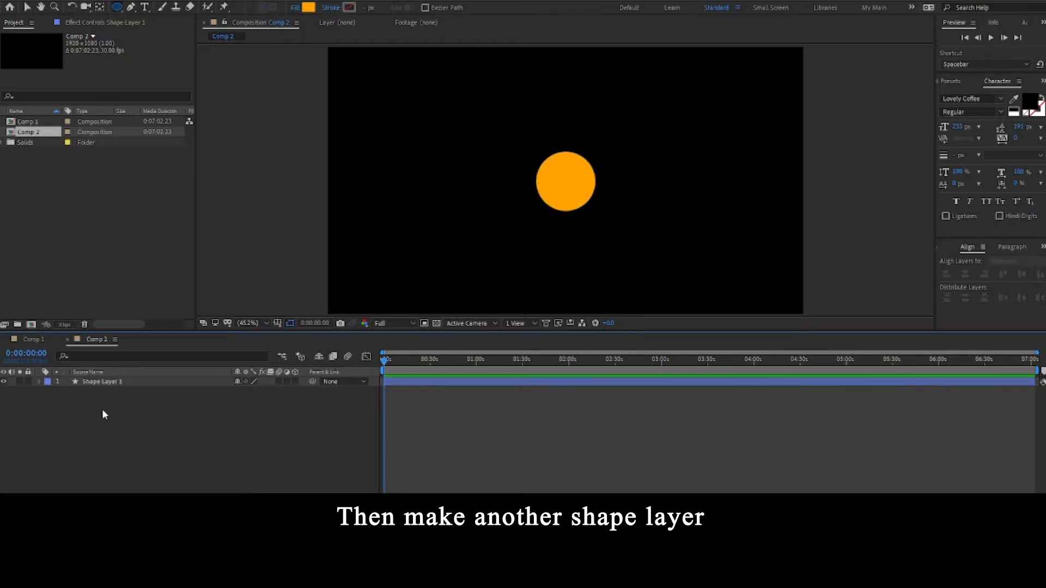
- Add a second shape layer to the composition for the petal
right_click(105, 446)
mouse_move(137, 326)
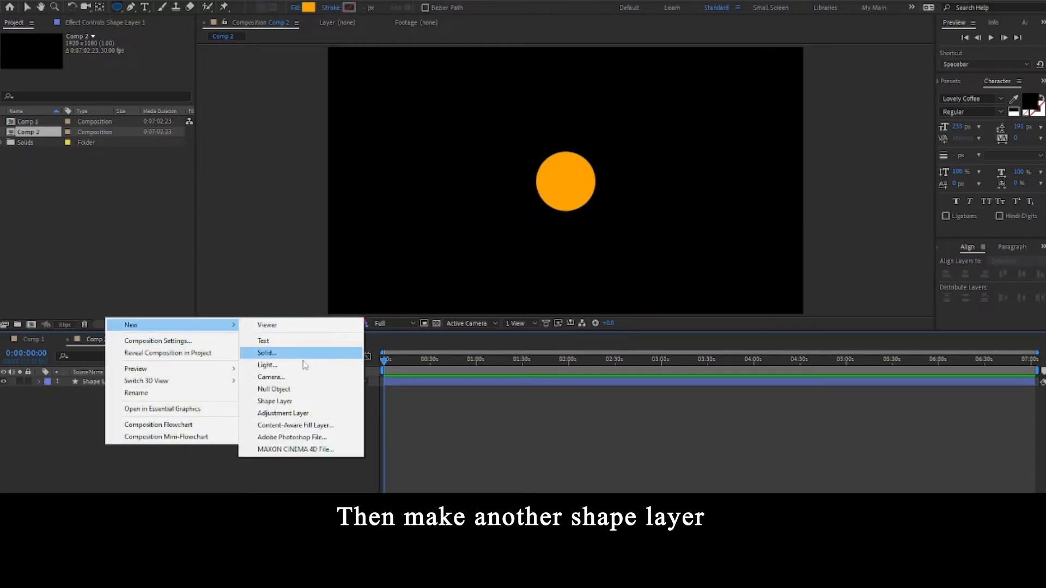
click(283, 406)
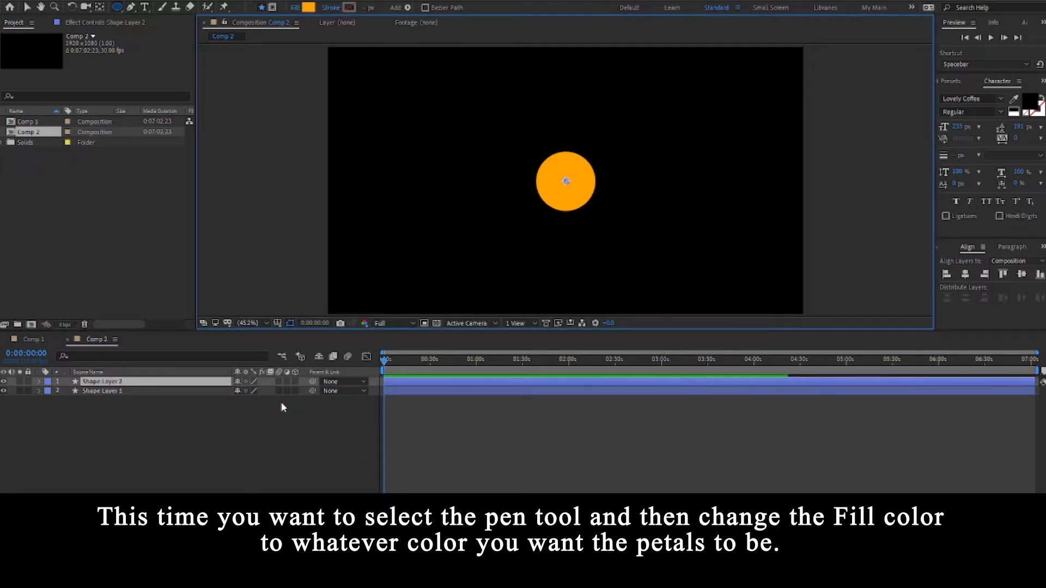
- Choose the Pen tool and set the shape fill to white for the petal
key(v)
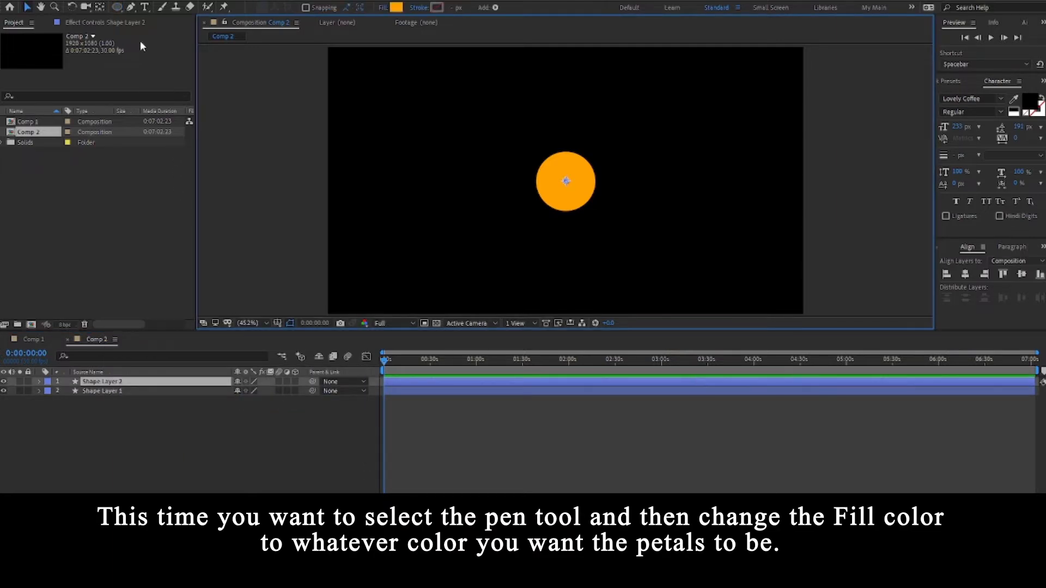
click(132, 9)
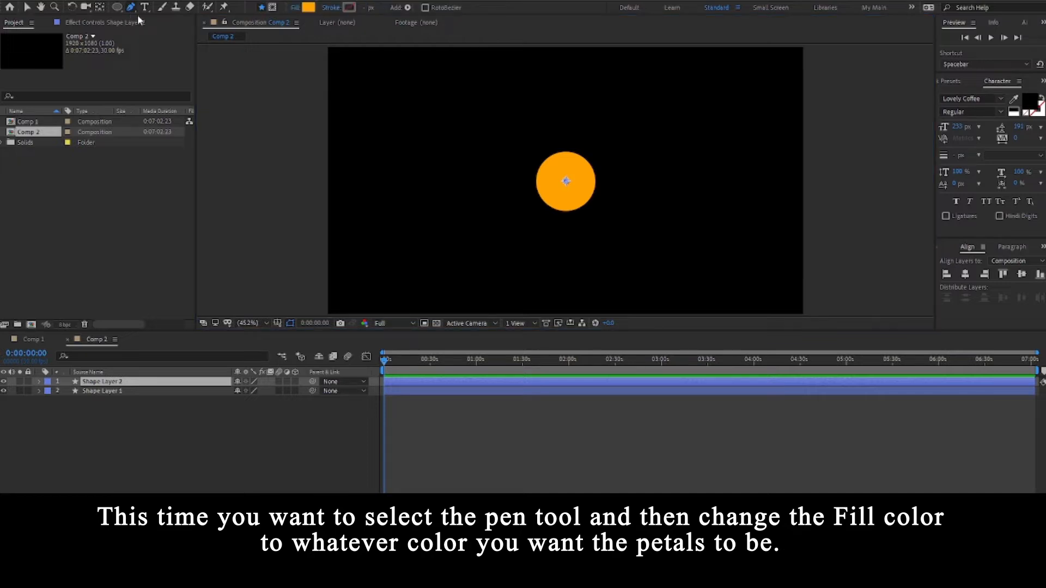
click(308, 8)
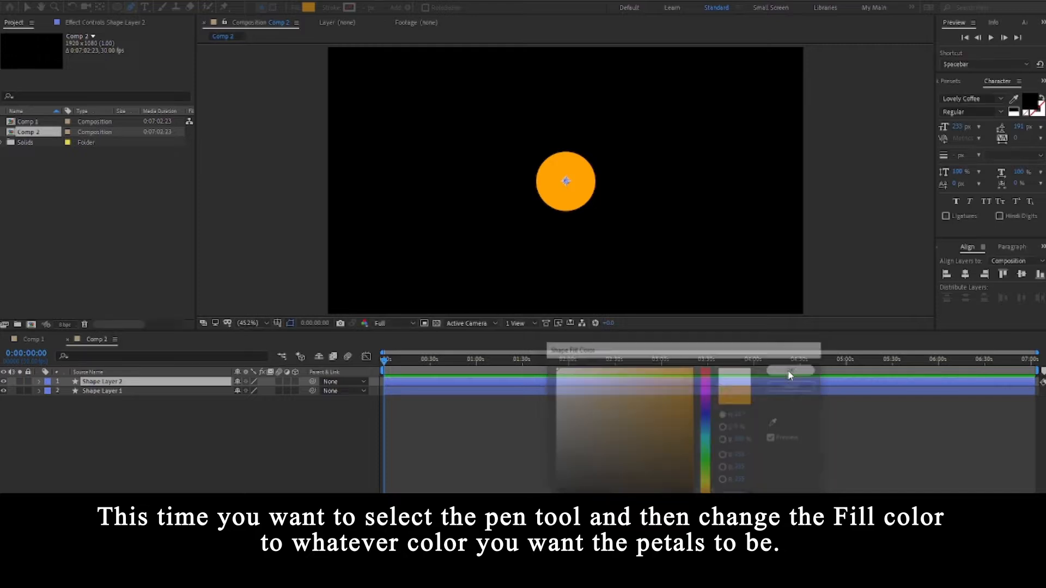
click(791, 371)
- Draw a closed, narrow upright petal from the circle's upper edge, with a pointed base and tip and a curved point on each side
scroll(545, 224, up, 4)
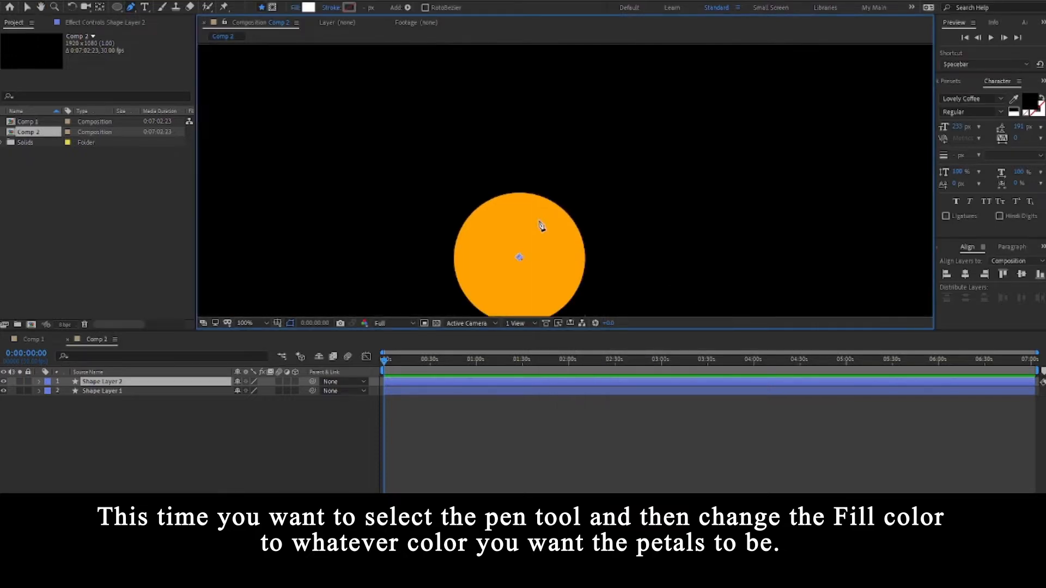
drag(528, 231, 535, 191)
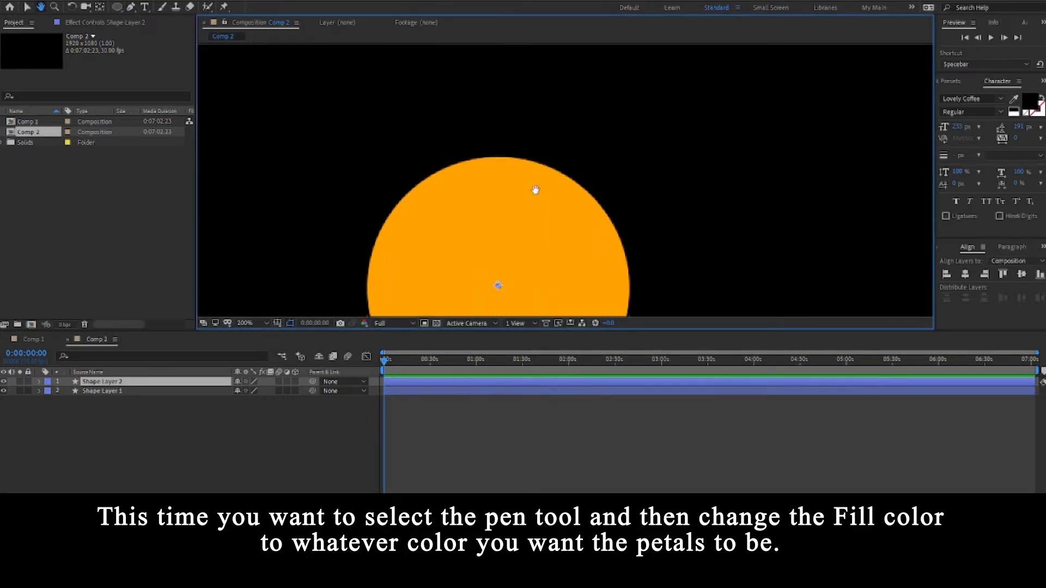
click(495, 165)
drag(511, 177, 507, 242)
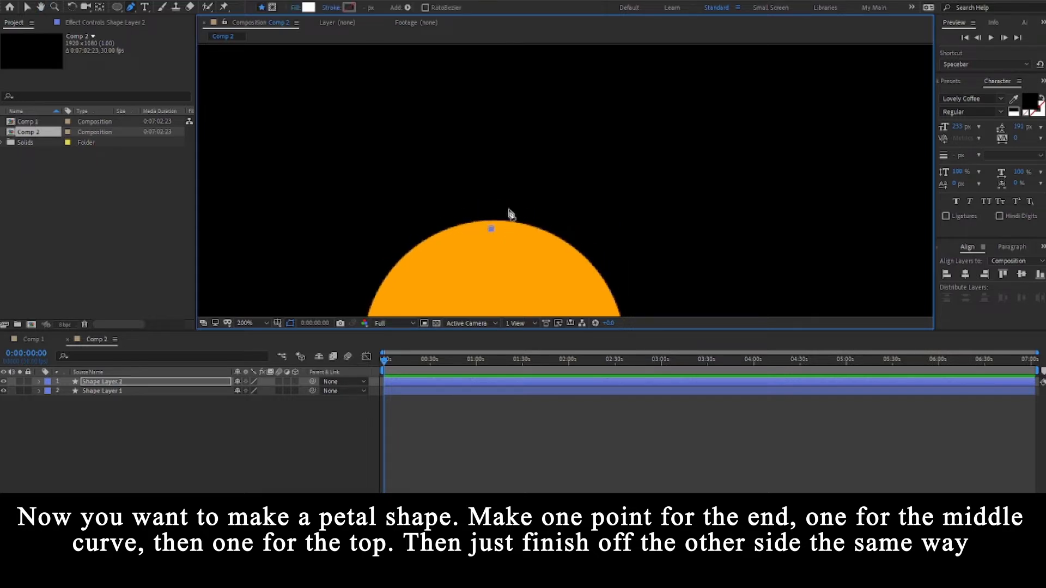
drag(513, 163, 514, 133)
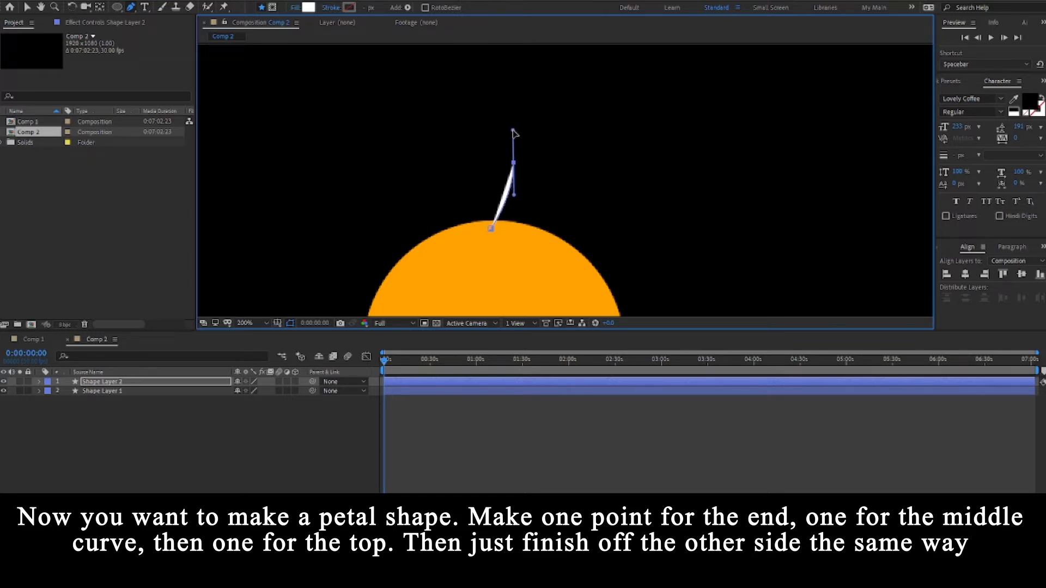
click(497, 84)
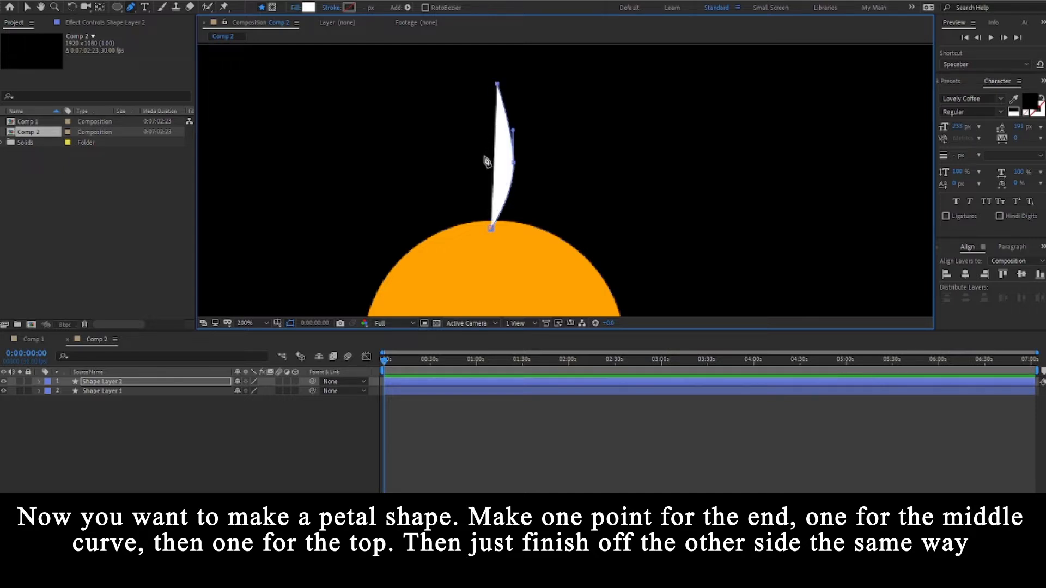
drag(480, 164, 481, 192)
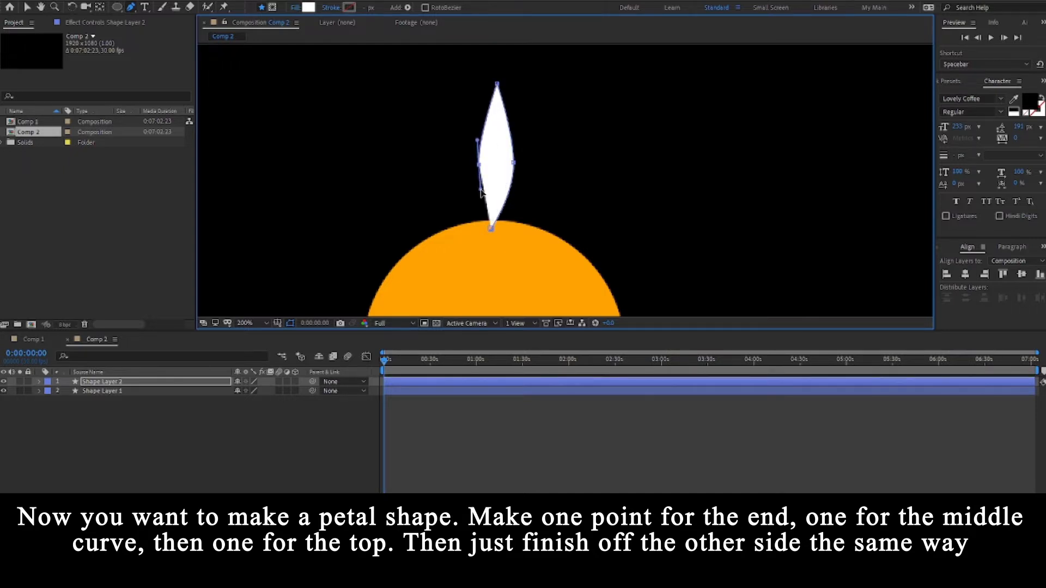
click(491, 226)
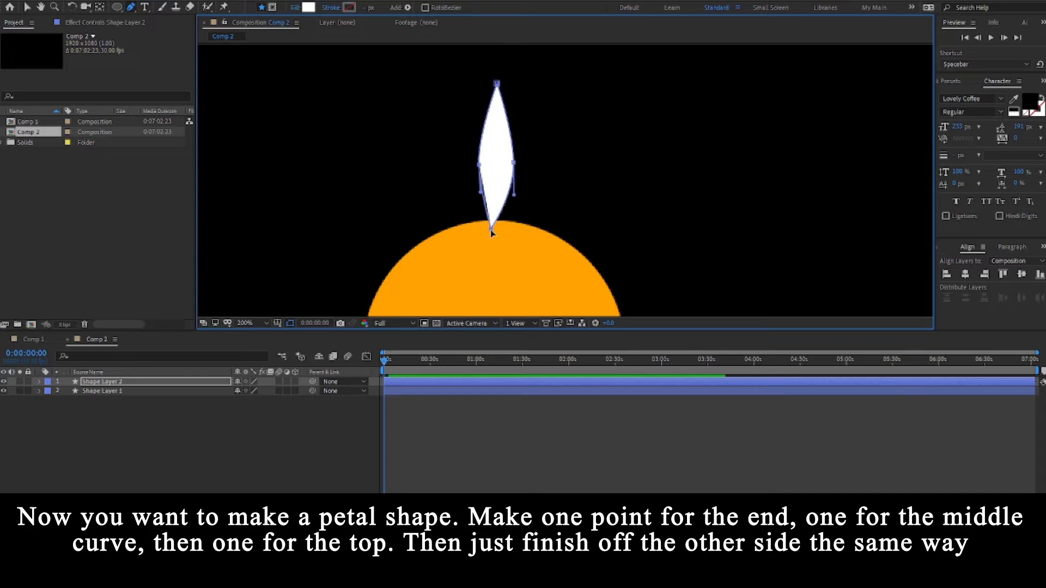
click(459, 405)
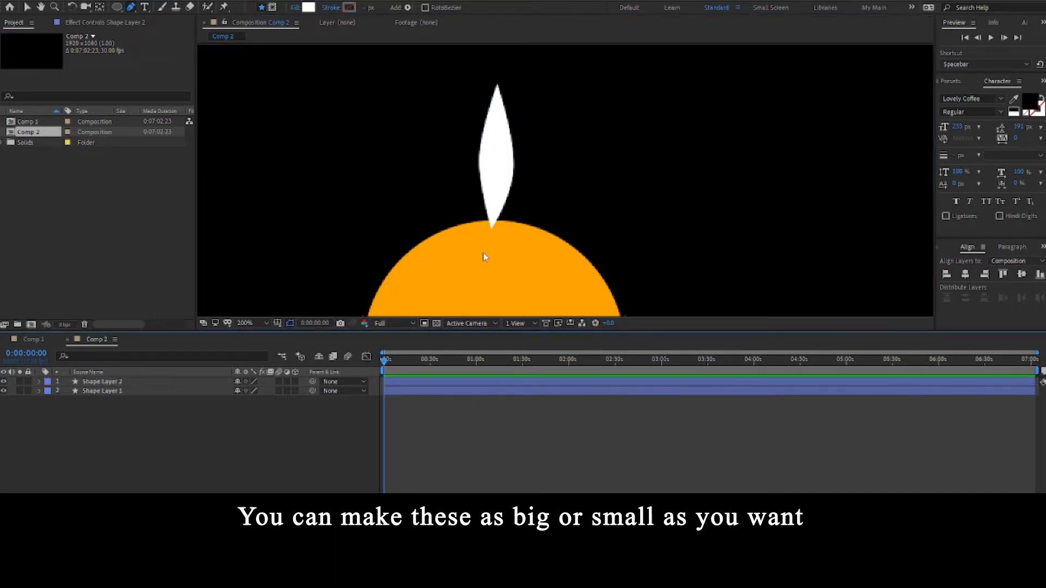
- Round the petal's tip by converting its top point to a smooth point with short horizontal curve handles on both sides
scroll(521, 183, down, 1)
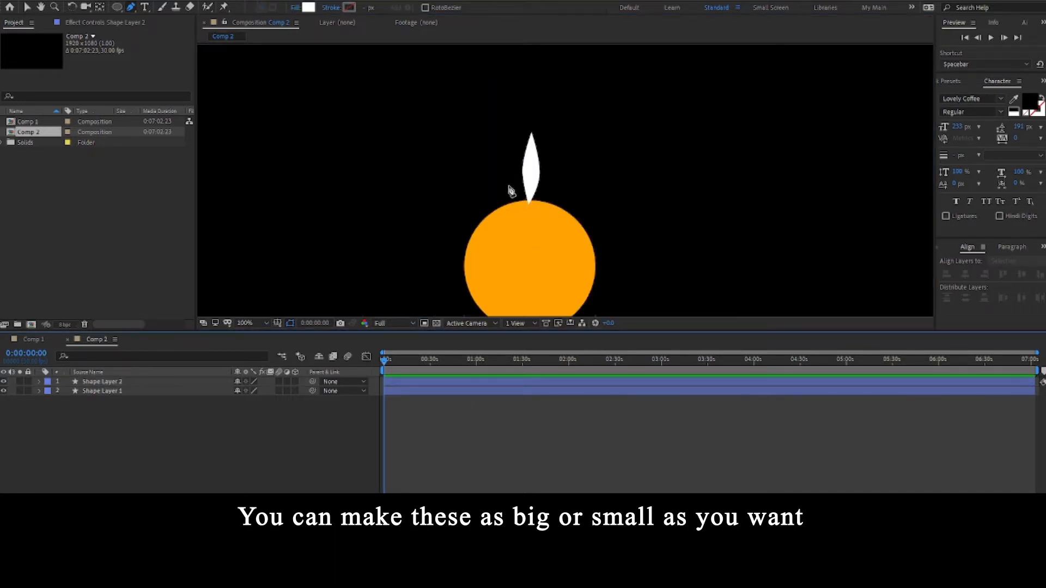
scroll(512, 188, up, 1)
click(421, 383)
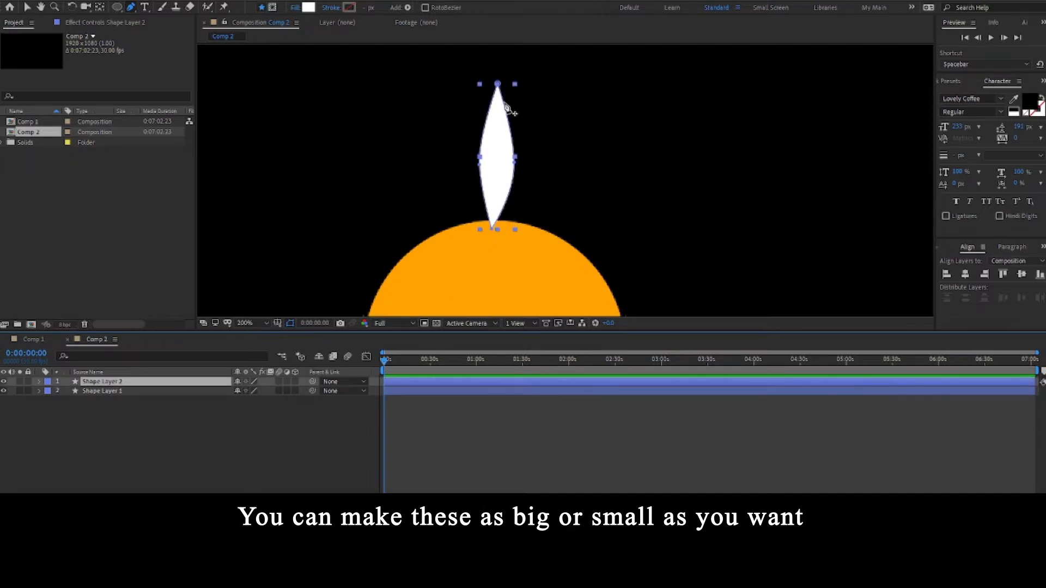
scroll(506, 107, up, 1)
drag(482, 136, 521, 272)
scroll(454, 172, up, 1)
drag(414, 153, 450, 188)
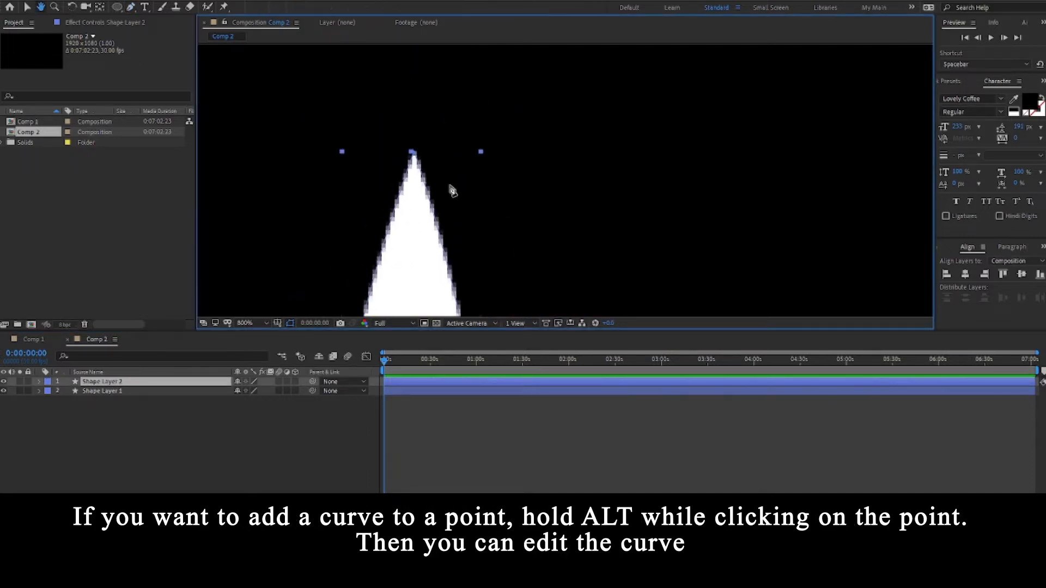
alt+click(413, 152)
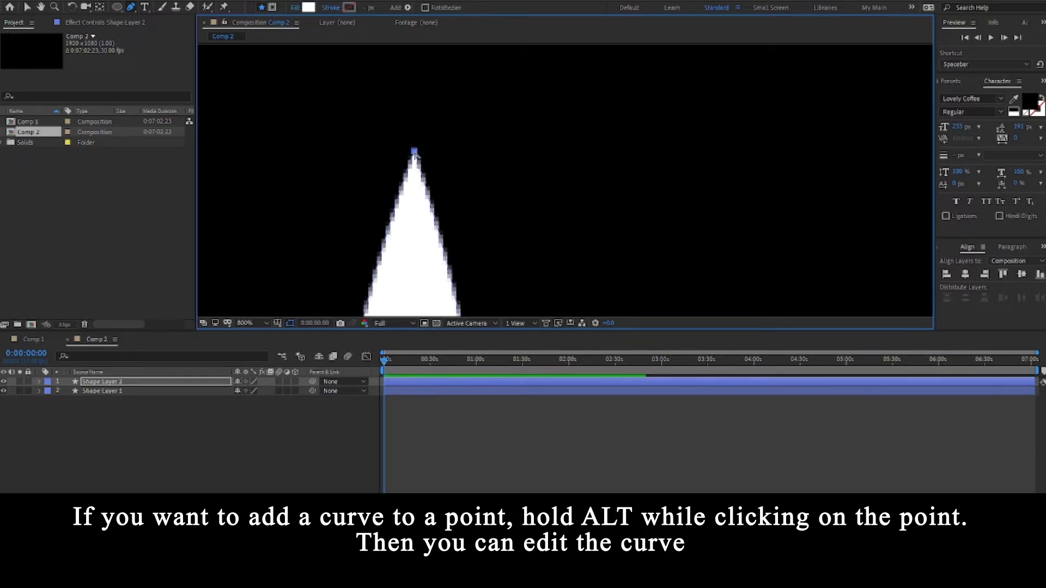
mouse_move(414, 153)
mouse_down()
mouse_move(523, 148)
mouse_move(430, 154)
mouse_up()
drag(304, 142, 396, 150)
drag(485, 237, 517, 175)
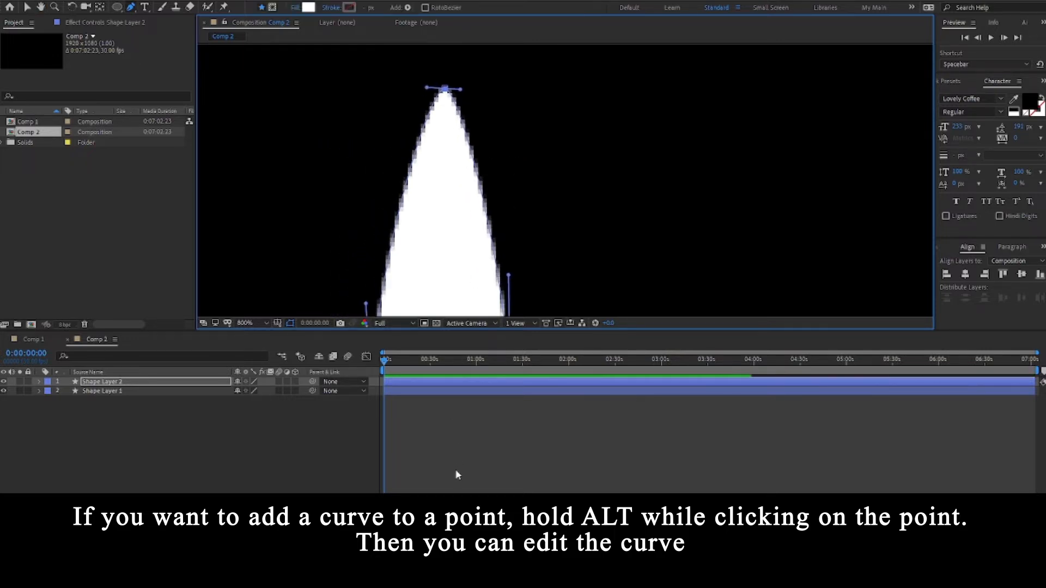
click(457, 475)
- Rename the orange circle's layer, Shape Layer 1, to Middle
scroll(478, 192, down, 1)
mouse_move(528, 242)
mouse_down()
mouse_move(533, 152)
mouse_move(504, 226)
mouse_move(504, 194)
mouse_up()
scroll(534, 153, down, 1)
key(g)
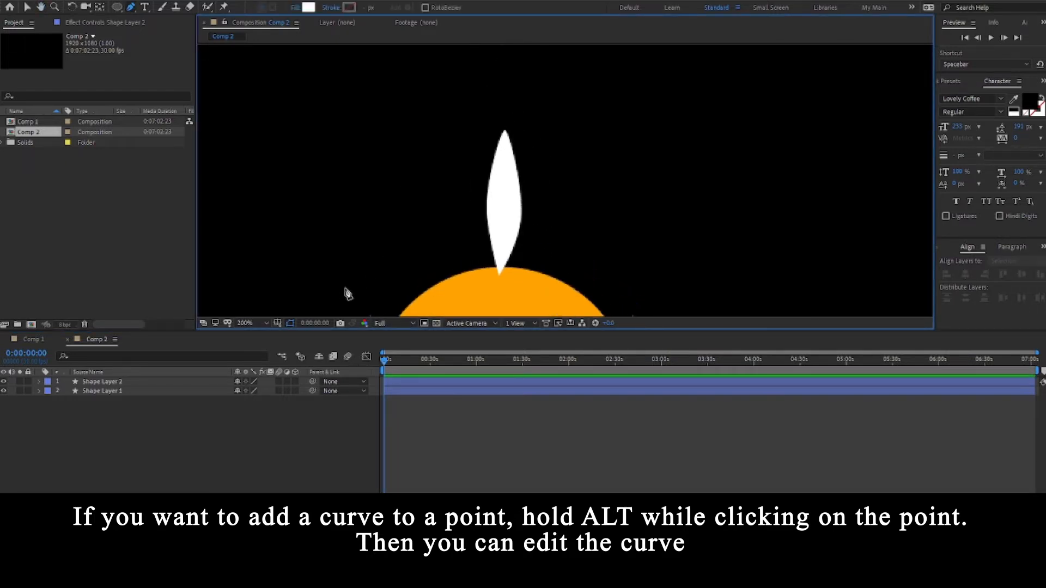
click(244, 323)
click(253, 355)
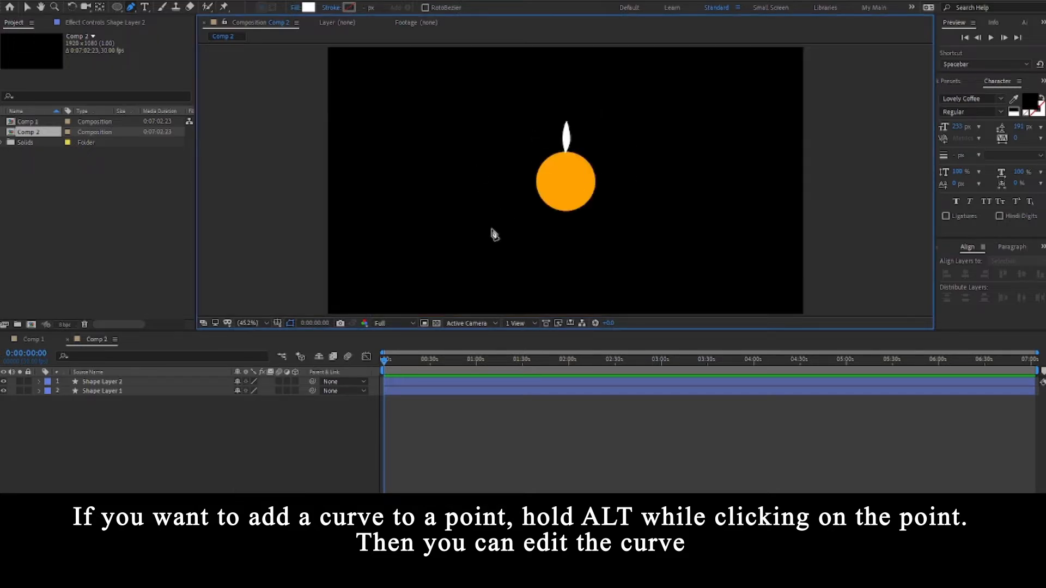
scroll(566, 124, up, 4)
click(404, 381)
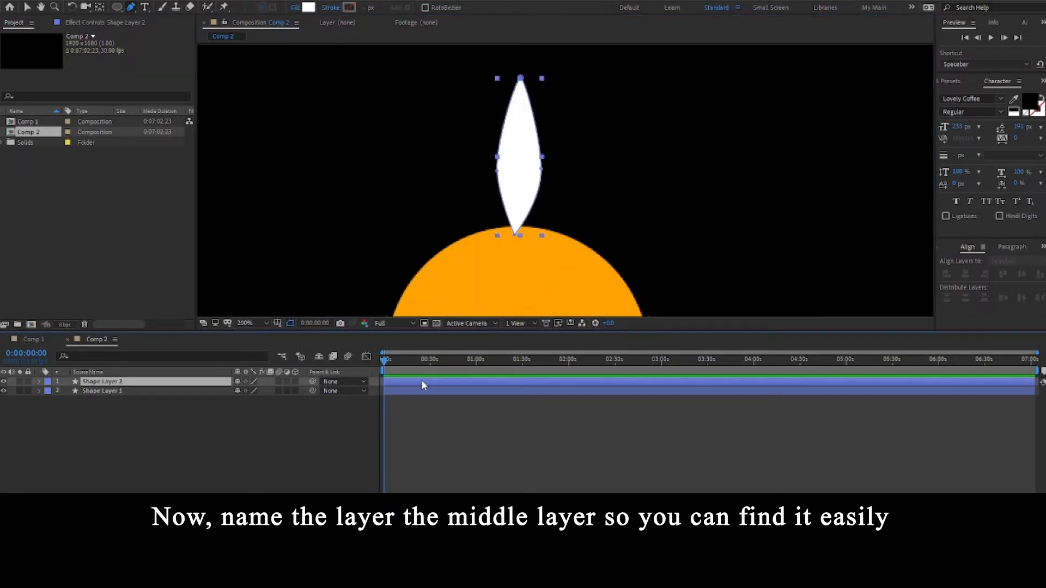
click(402, 393)
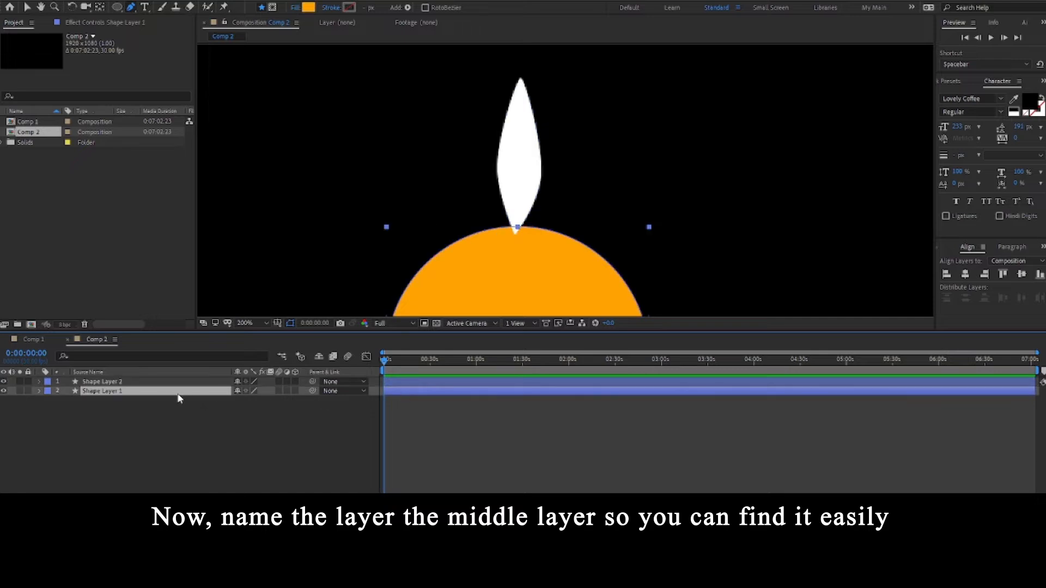
key(Return)
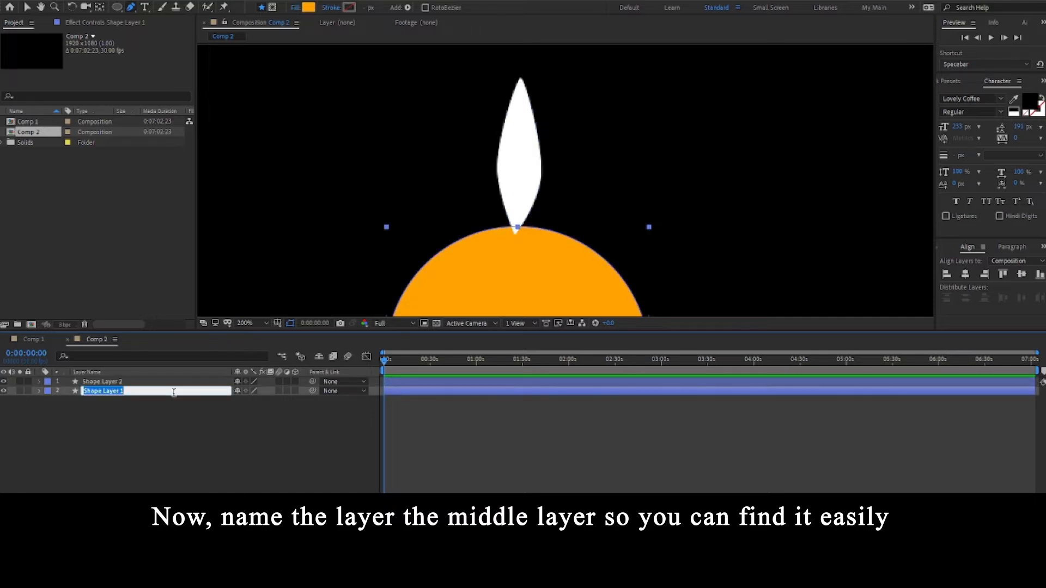
text(Middle)
key(Return)
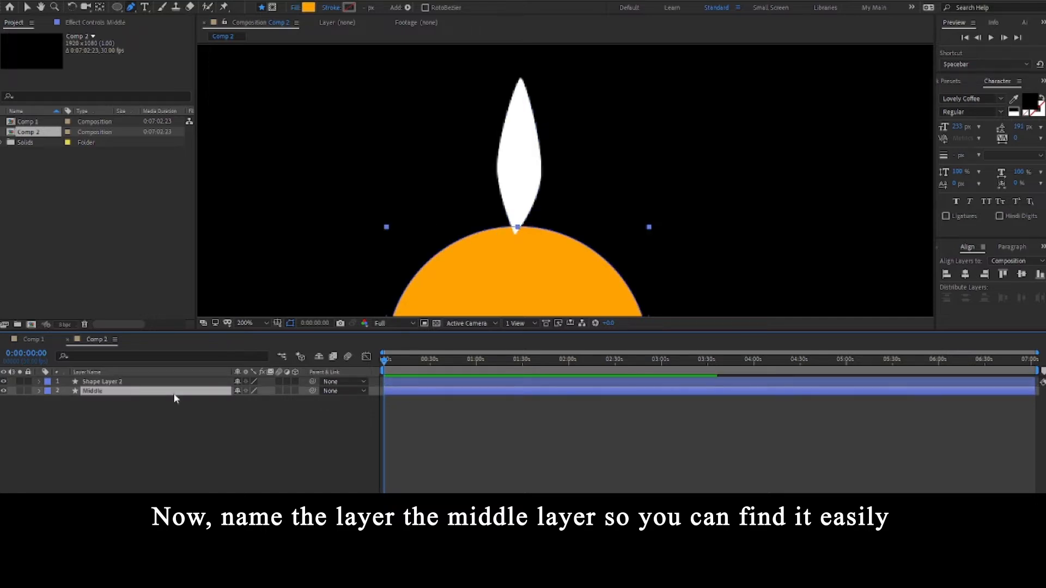
- Rename the petal's layer, Shape Layer 2, to 1
click(434, 384)
click(174, 384)
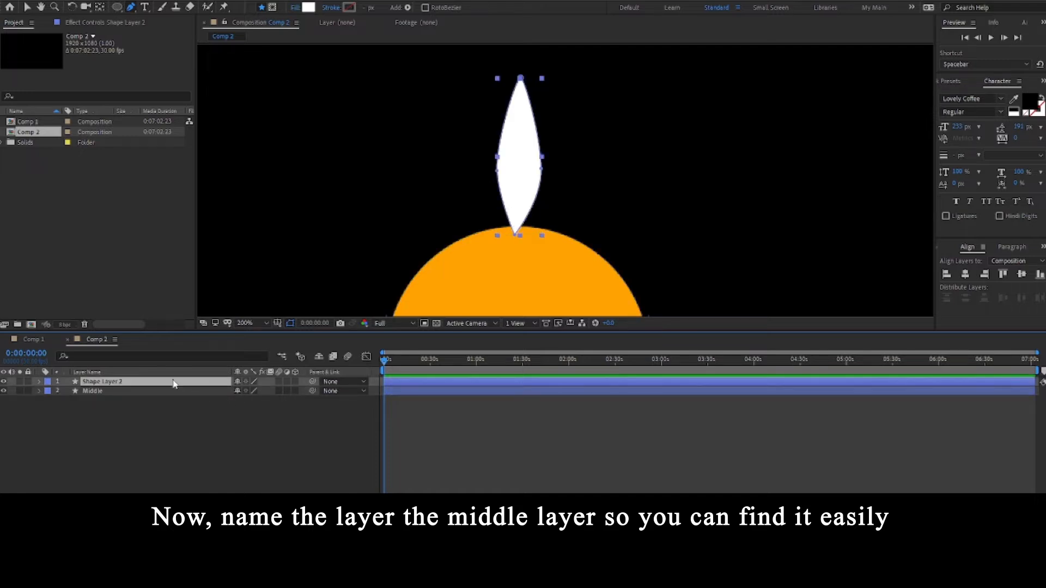
key(Return)
text(1)
click(164, 439)
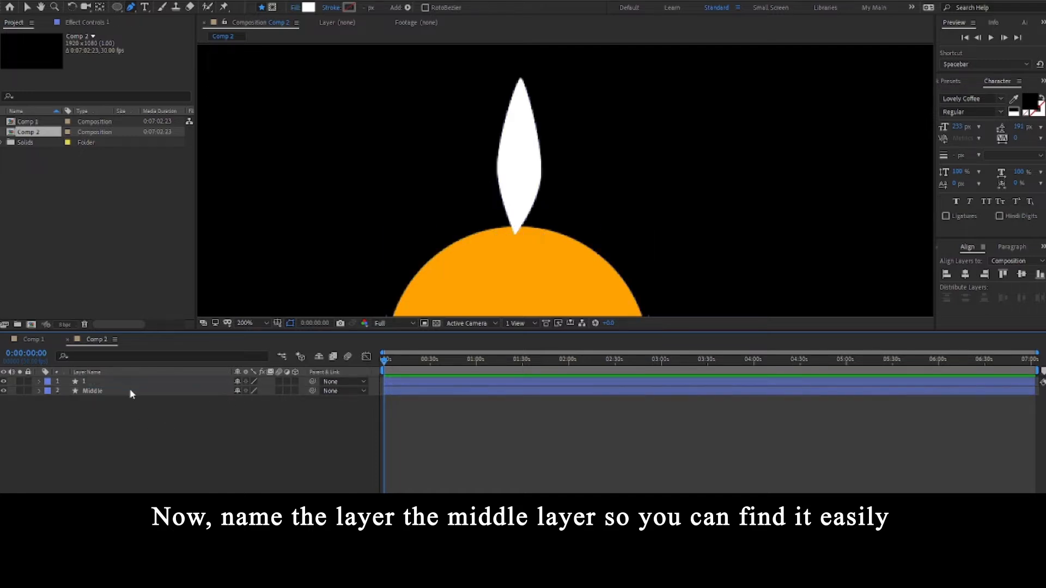
- Check that the petal layer's anchor point sits at the orange circle's center, hiding the Middle layer briefly and comparing both layers' anchors
click(137, 385)
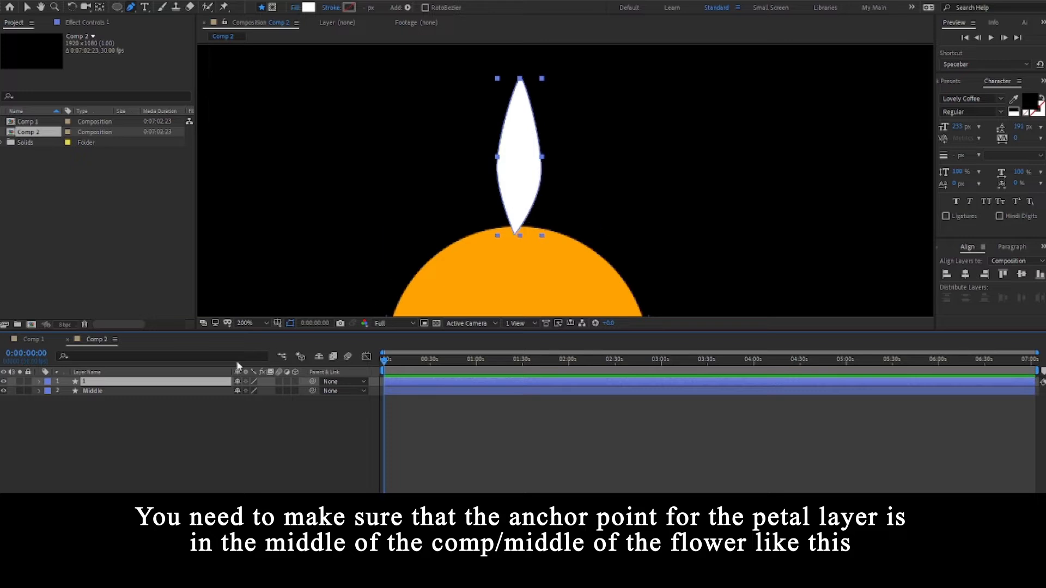
key(v)
key(comma)
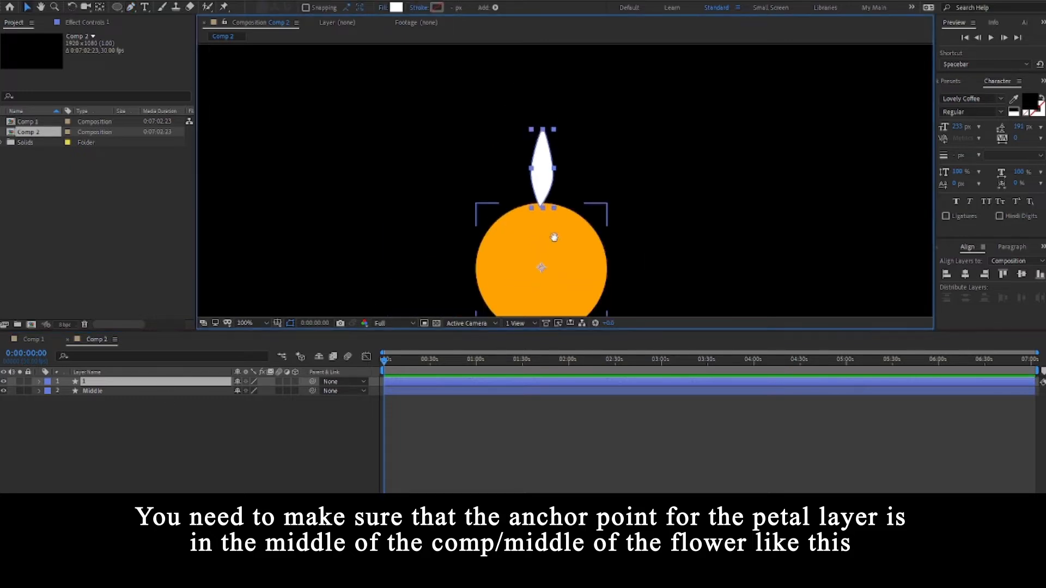
drag(445, 227, 436, 204)
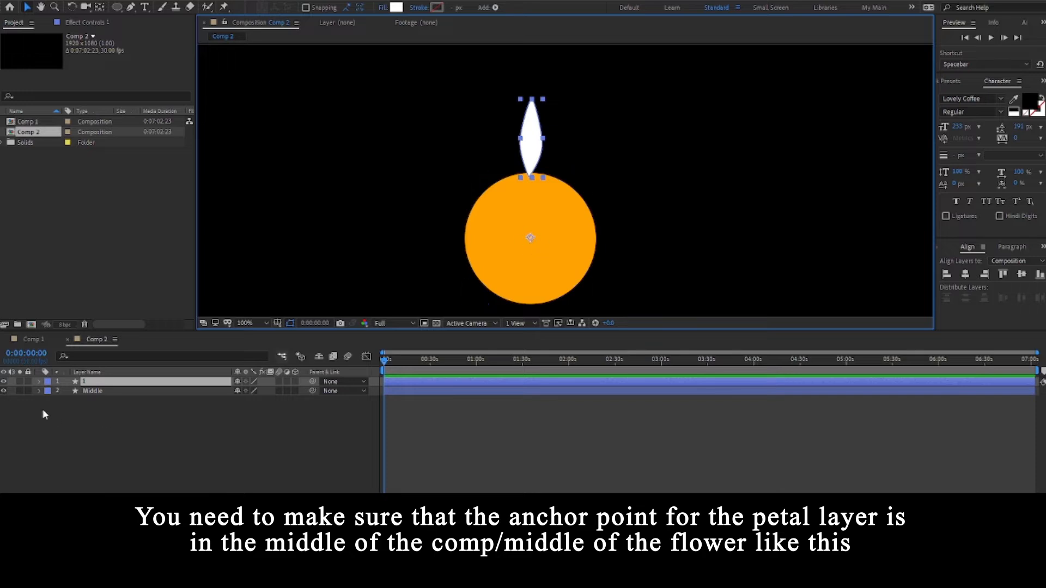
key(F2)
click(120, 383)
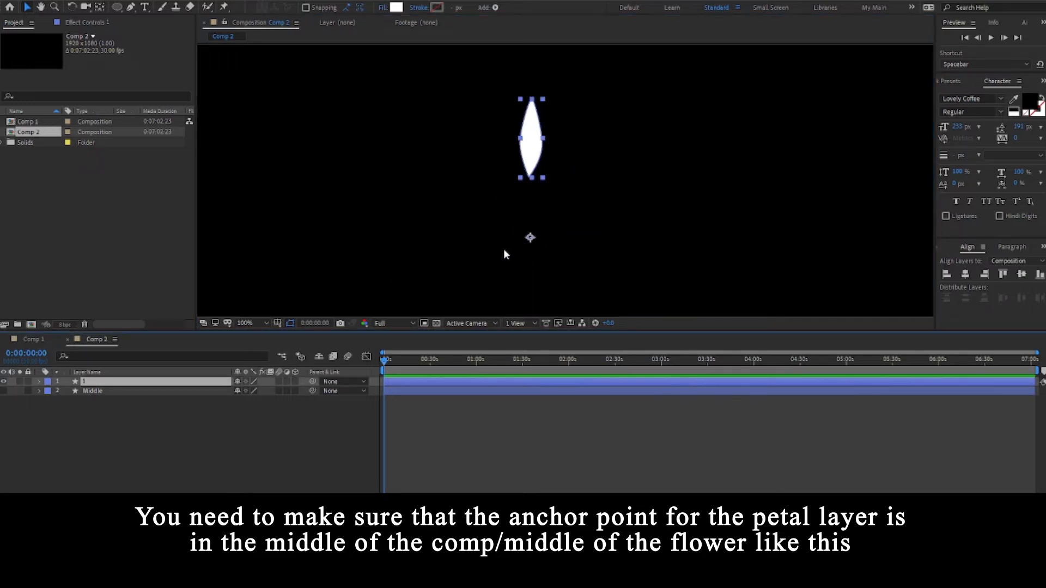
click(4, 390)
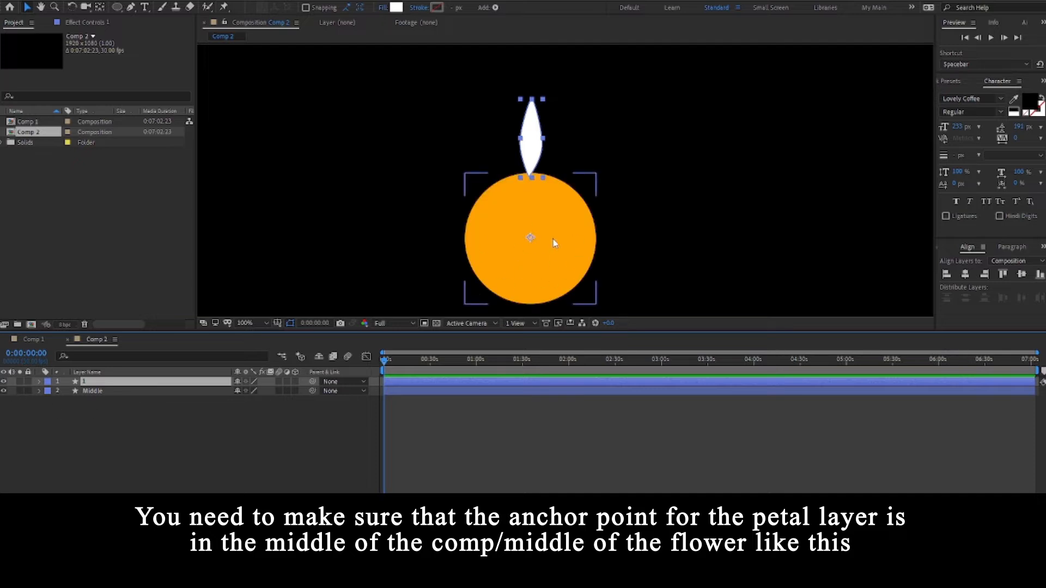
click(212, 391)
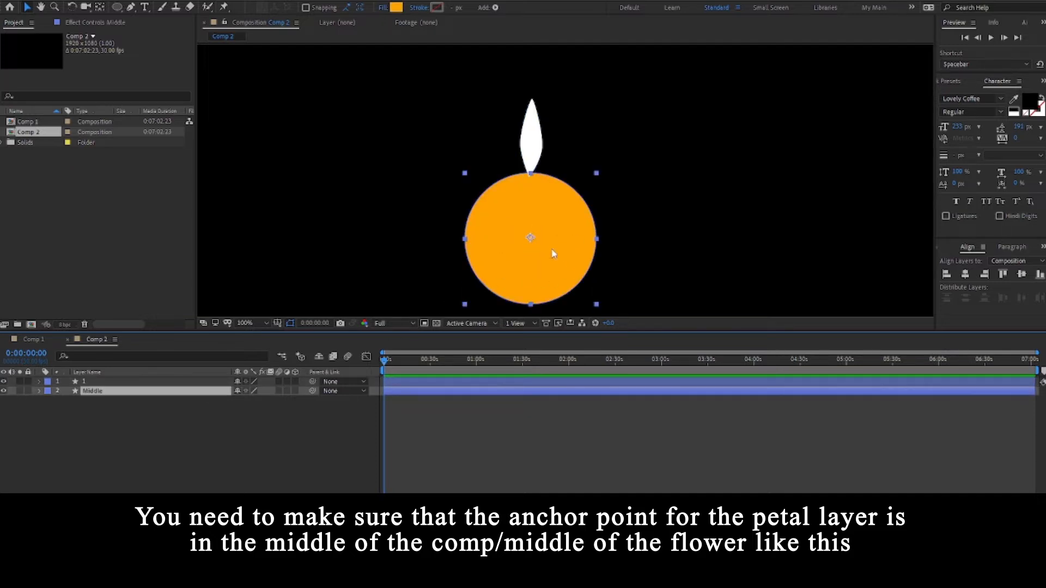
- Duplicate petal layer 1 and rotate the copy to 16° around the flower's center
click(153, 381)
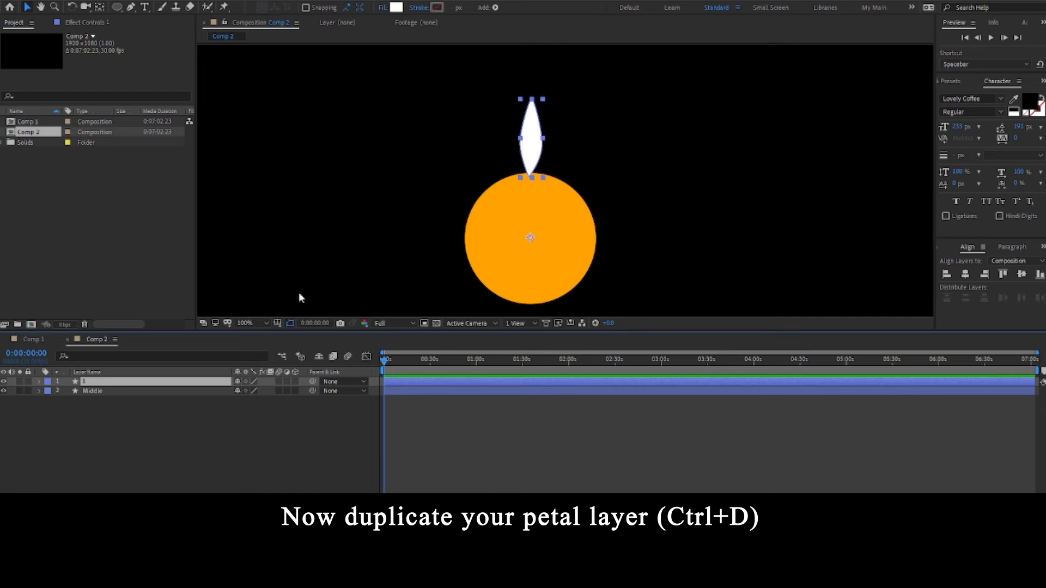
key(ctrl+d)
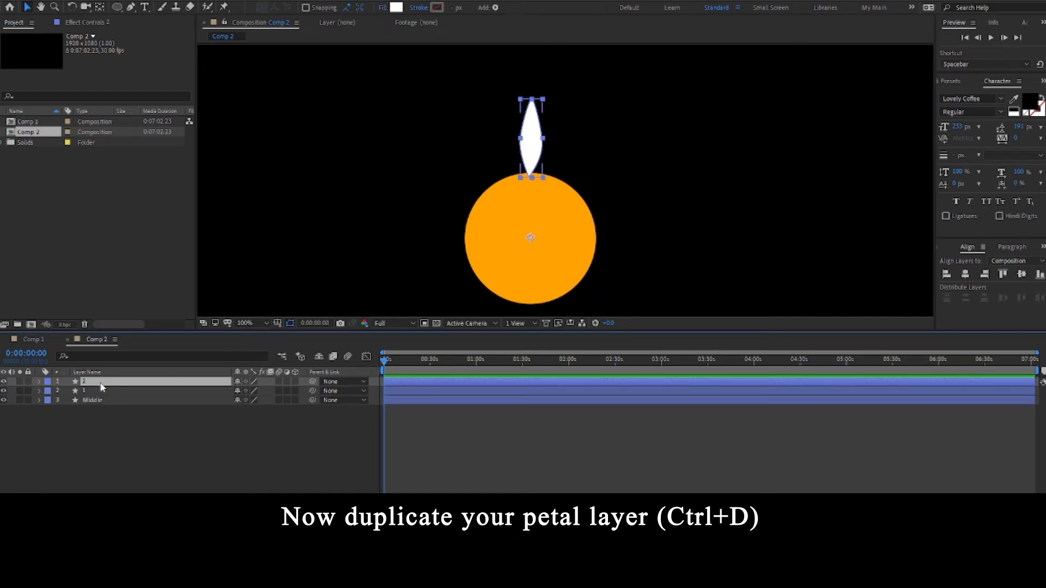
key(r)
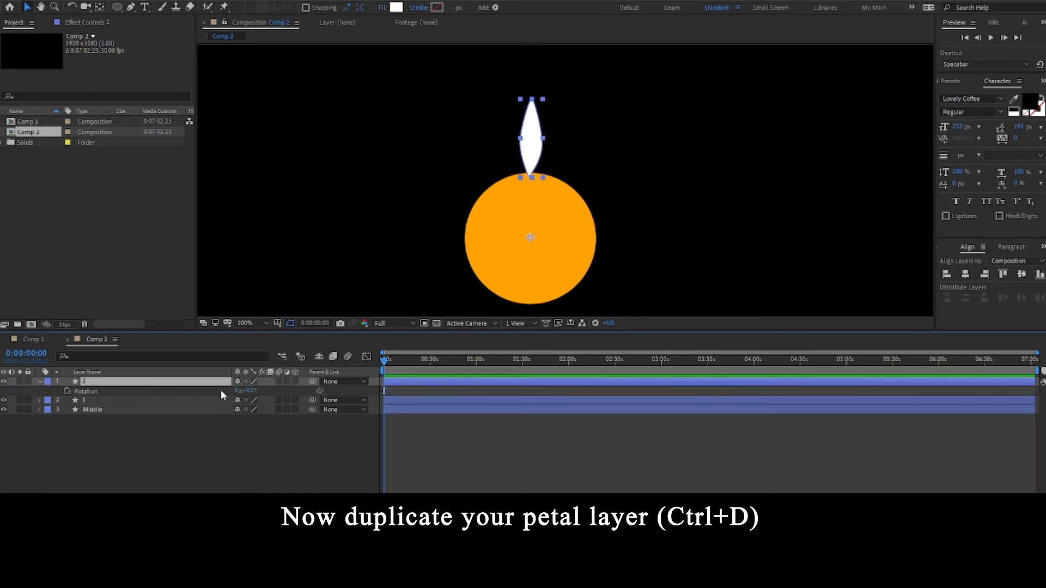
drag(246, 391, 261, 392)
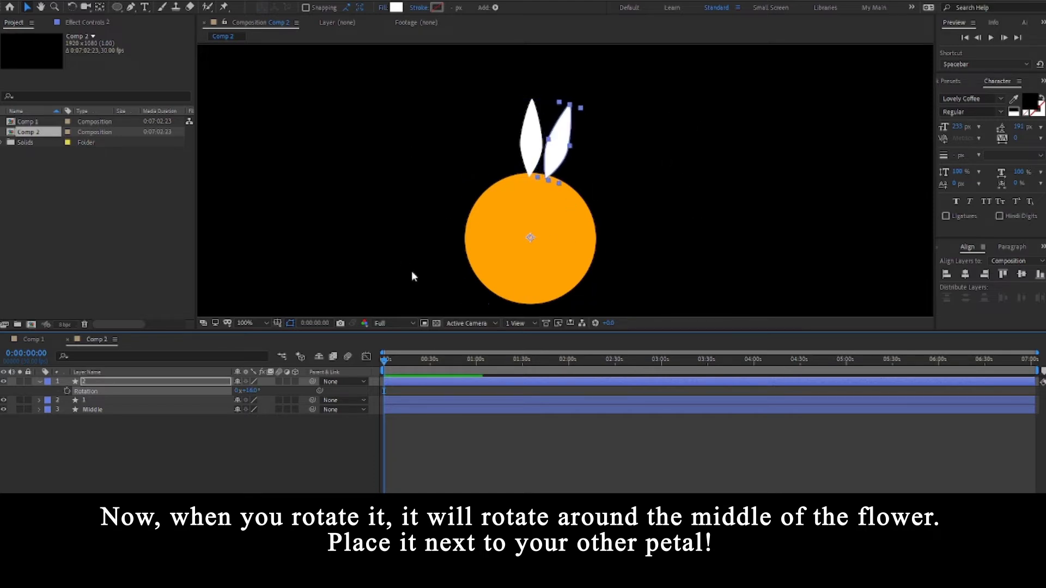
- Keep duplicating the newest petal and rotating each copy about 15° further until 23 petals fill the ring around the circle
key(ctrl+d)
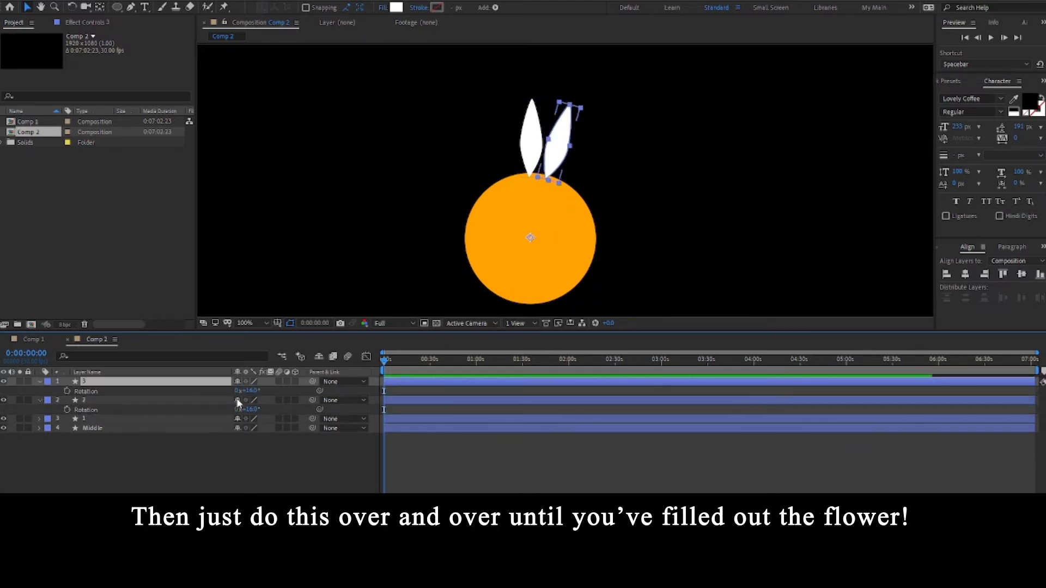
drag(248, 391, 265, 391)
key(ctrl+d)
key(ctrl+d)
key(ctrl+d)
key(ctrl+d)
key(ctrl+d)
key(ctrl+d)
key(ctrl+d)
key(ctrl+d)
key(ctrl+d)
drag(255, 392, 264, 391)
key(ctrl+d)
key(ctrl+d)
key(ctrl+d)
key(ctrl+d)
key(ctrl+d)
key(ctrl+d)
key(ctrl+d)
key(ctrl+d)
key(ctrl+d)
key(ctrl+d)
drag(256, 391, 264, 391)
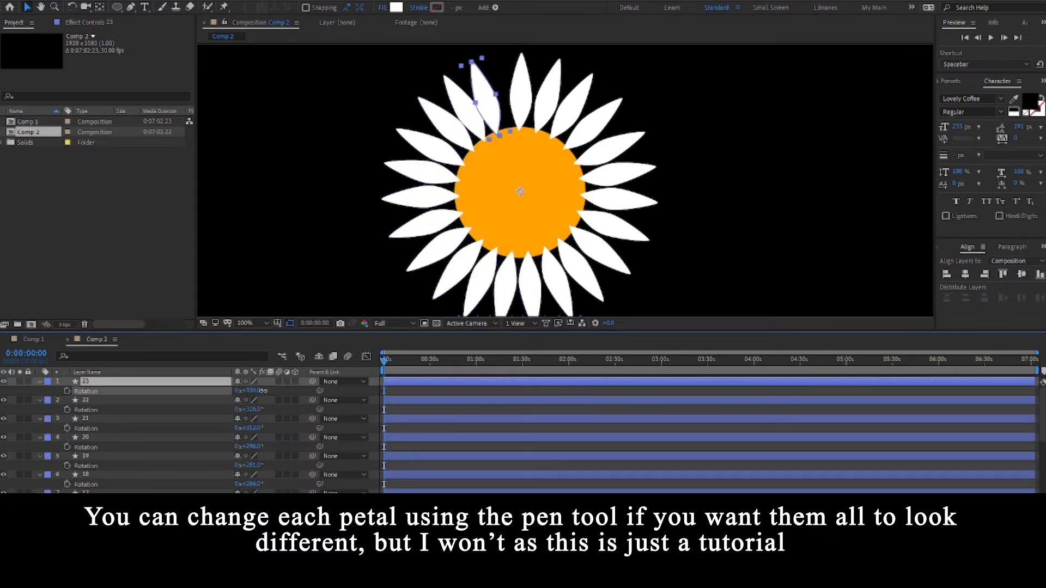
- Collapse the open Rotation properties of all petal layers and deselect the layers
key(ctrl+a)
click(39, 381)
click(375, 420)
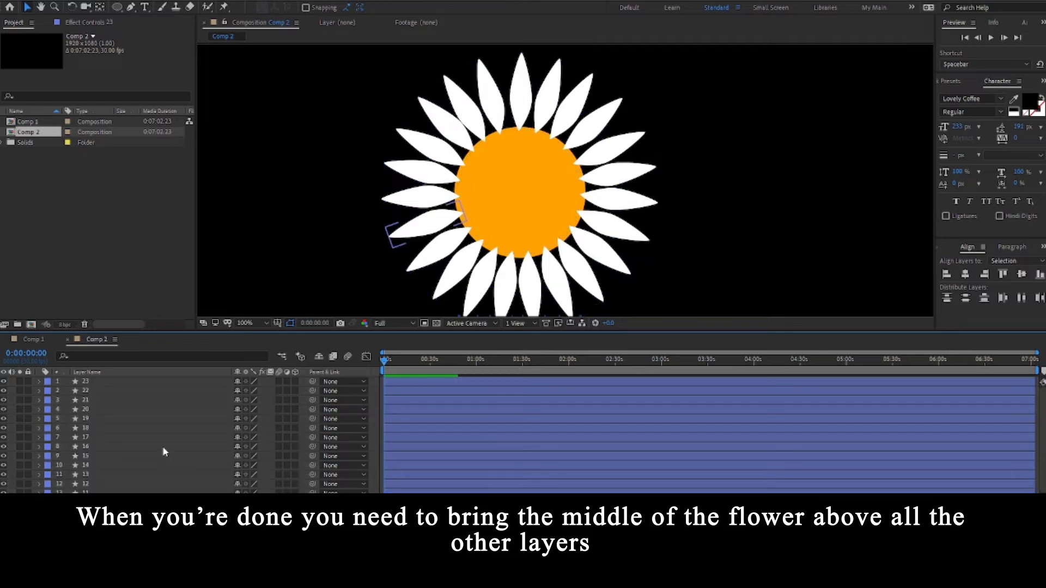
- Move the Middle layer to the top of the layer stack, above all petal layers
scroll(139, 443, down, 3)
click(520, 192)
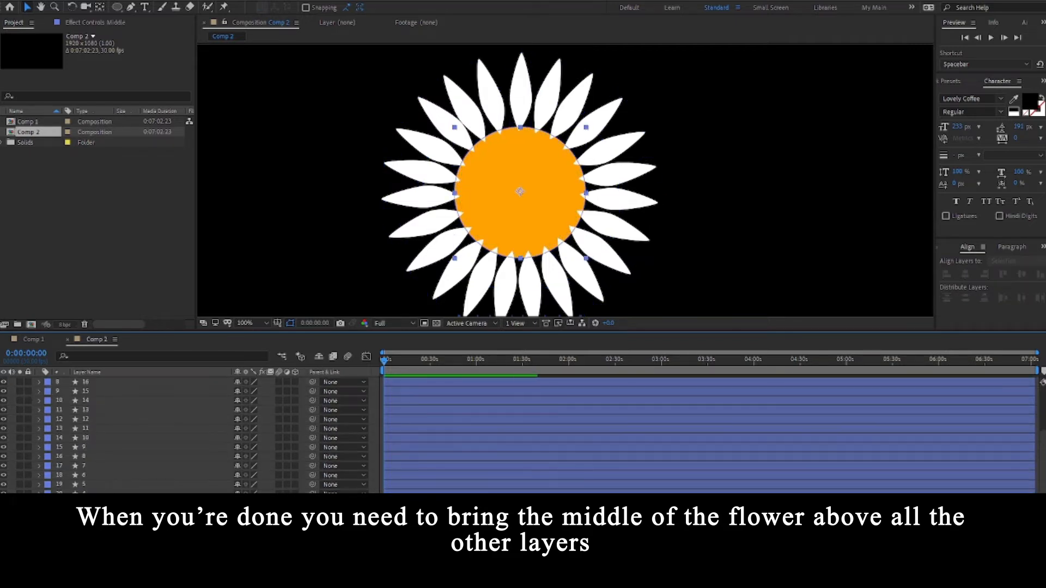
key(ctrl+shift+bracketright)
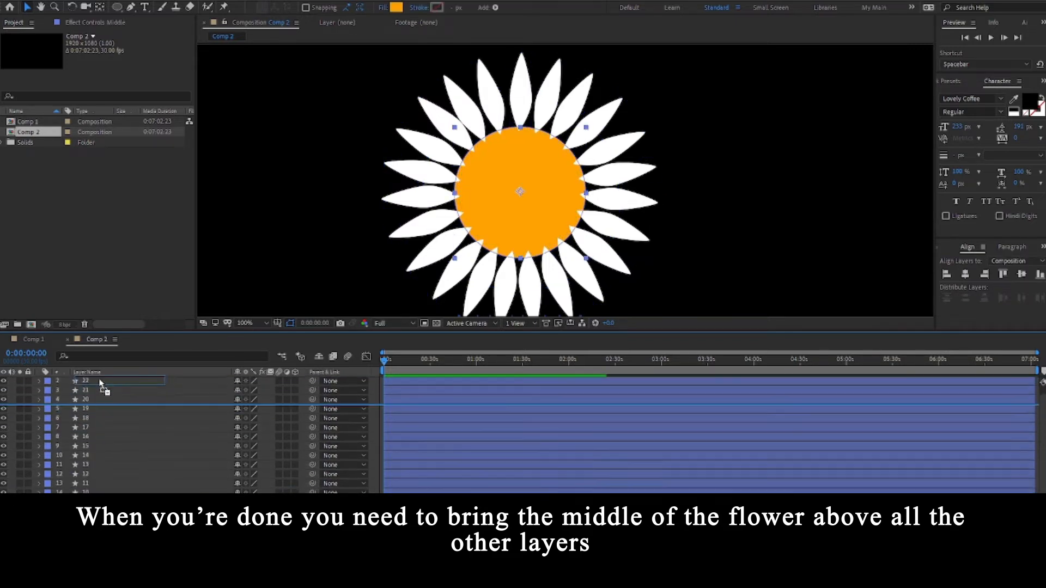
click(373, 388)
click(165, 381)
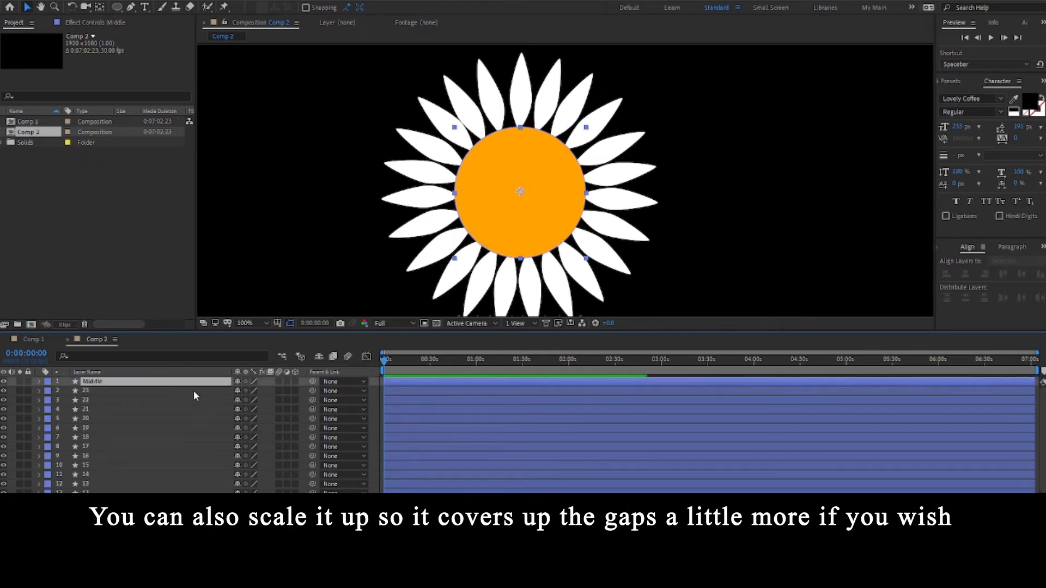
- Scale the Middle layer up to 105% and fit the whole composition in the viewer
key(s)
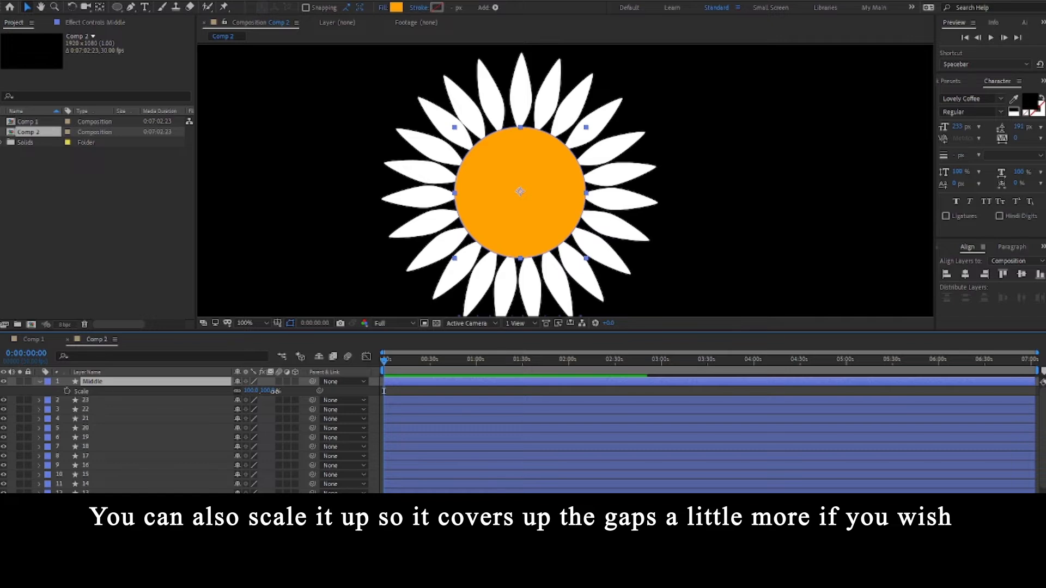
drag(276, 391, 275, 392)
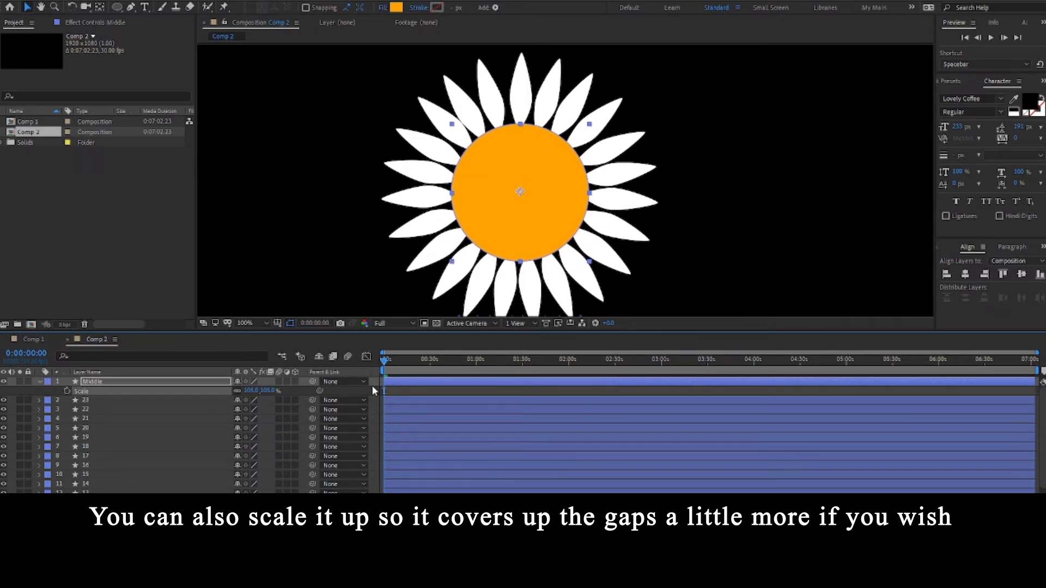
click(373, 388)
click(252, 325)
click(251, 336)
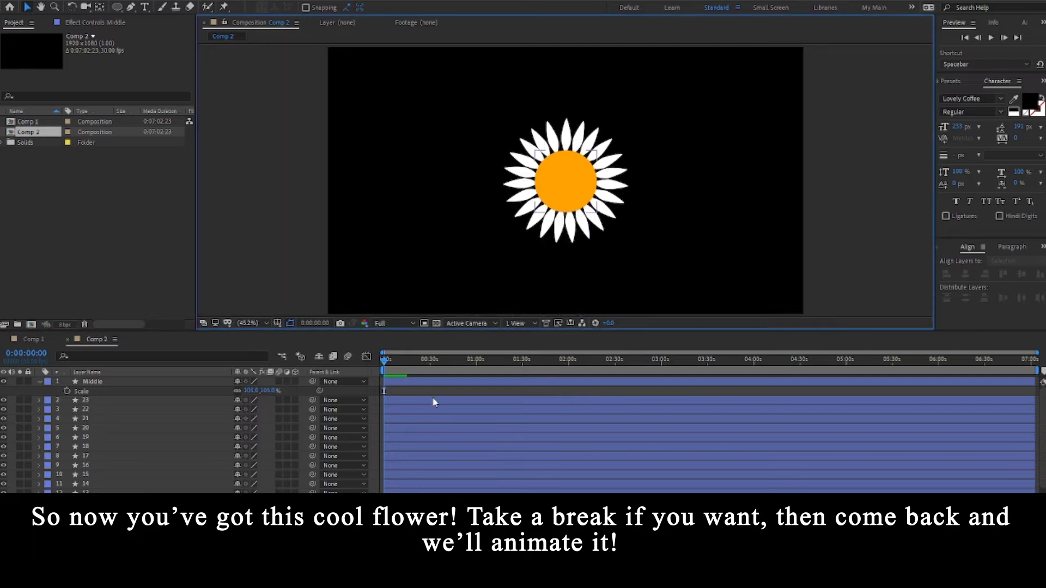
- Collapse the Middle layer's Scale property and leave all layers deselected
click(427, 392)
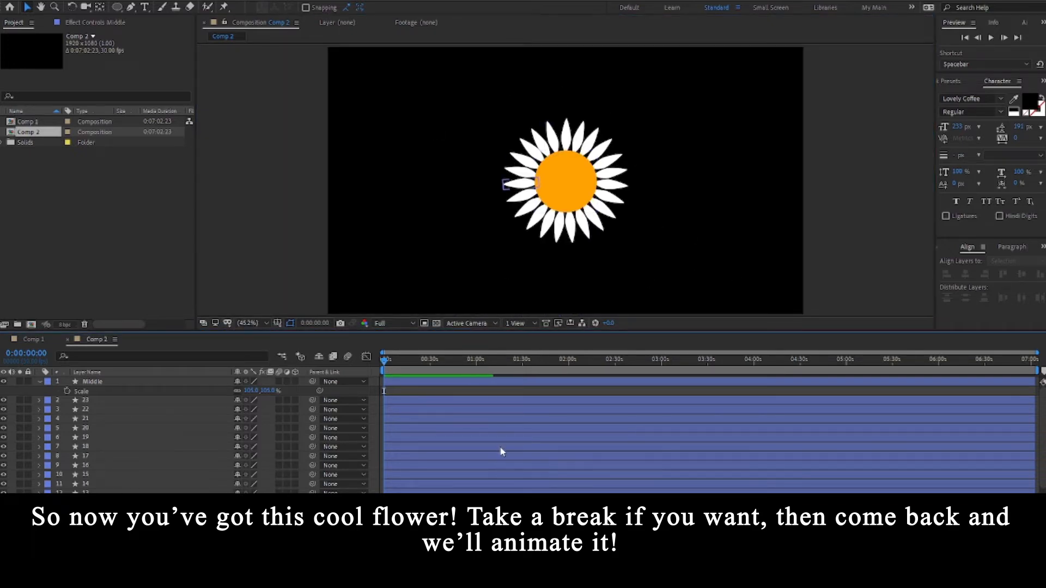
key(ctrl+a)
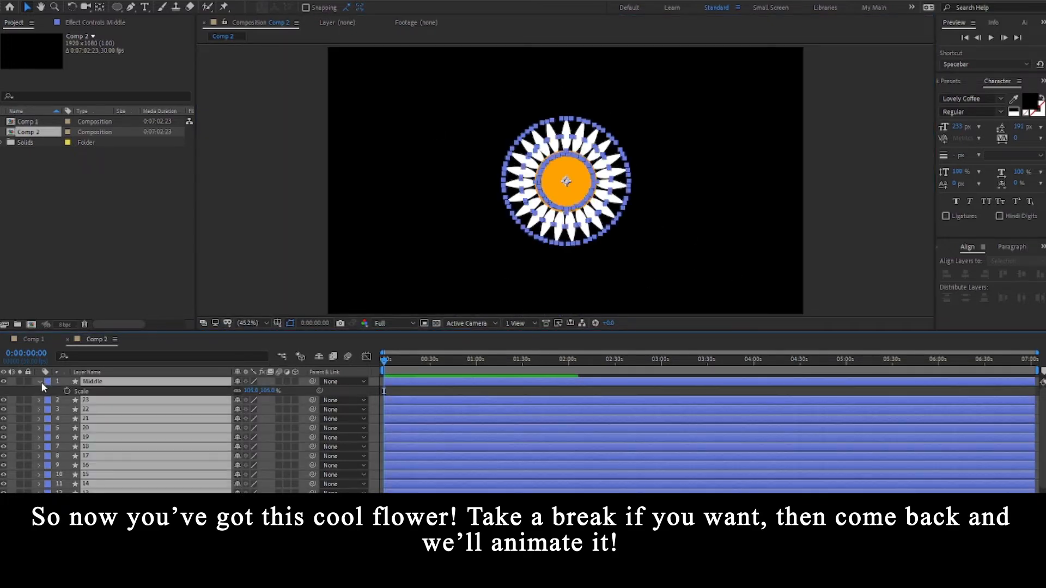
click(40, 382)
click(377, 397)
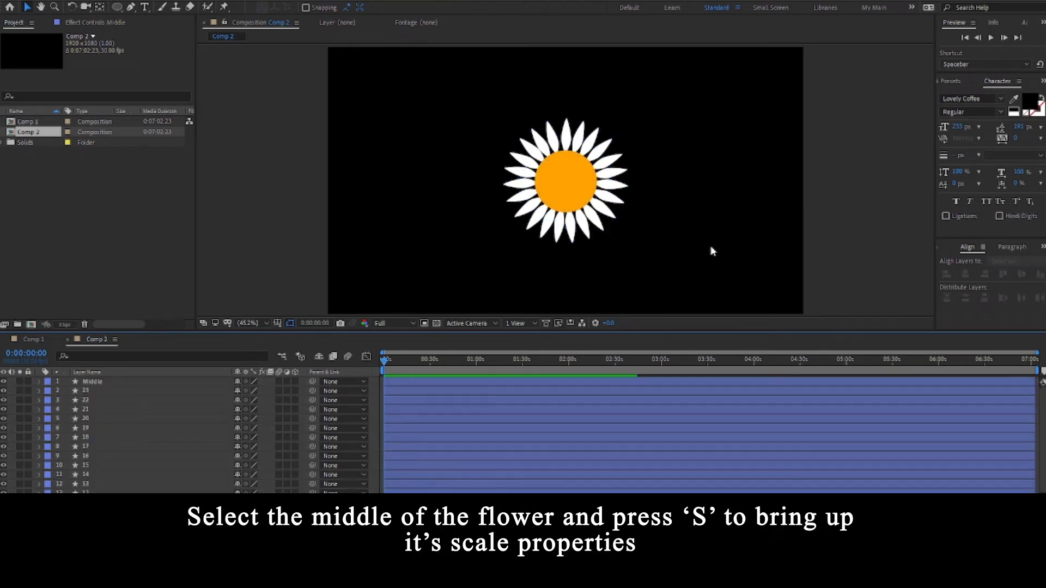
- Add Scale keyframes to the Middle layer at frame 0 and at frame 13
click(397, 383)
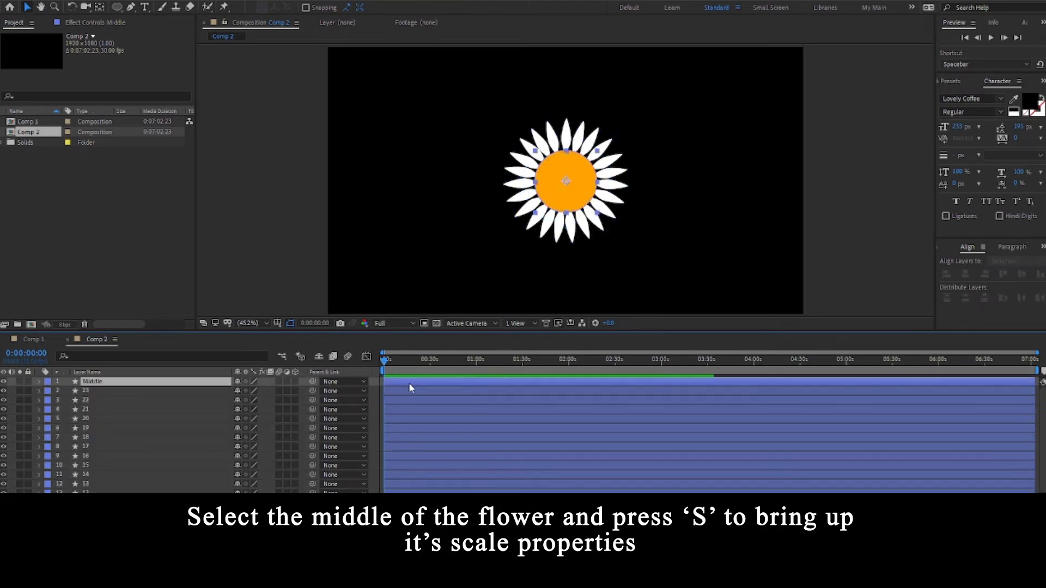
key(s)
click(66, 391)
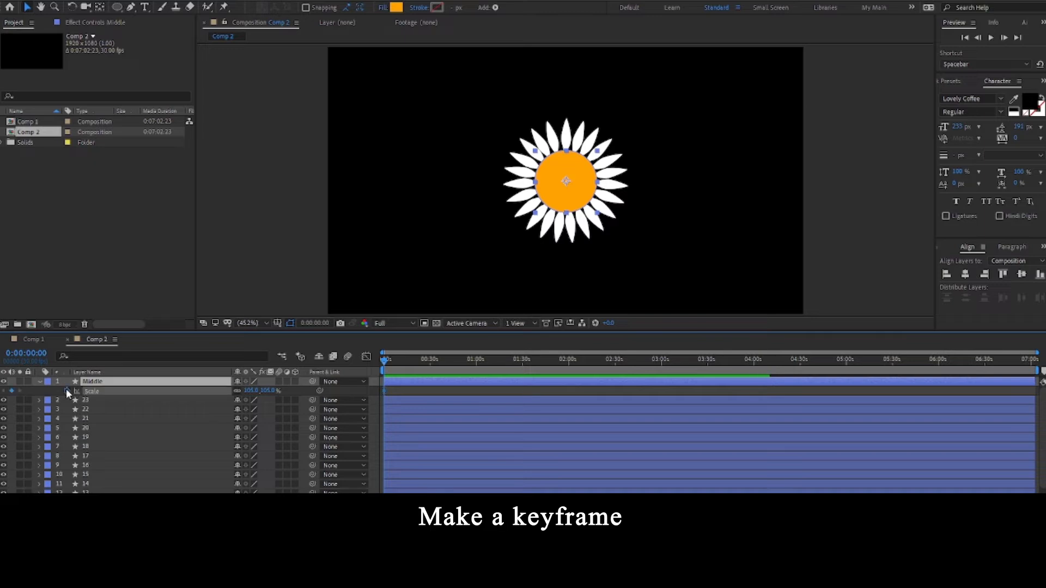
key(equal)
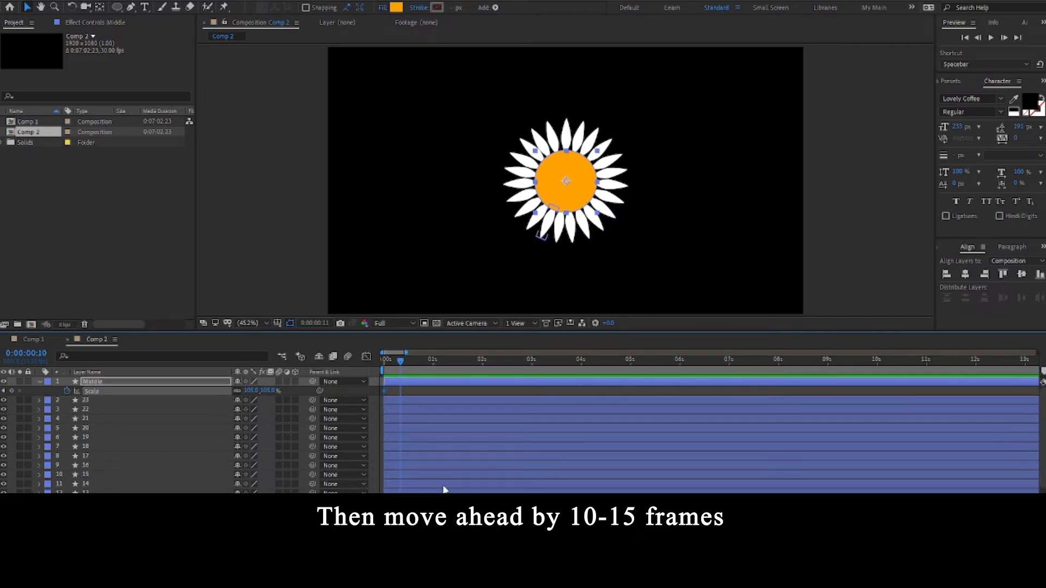
key(Page_Down)
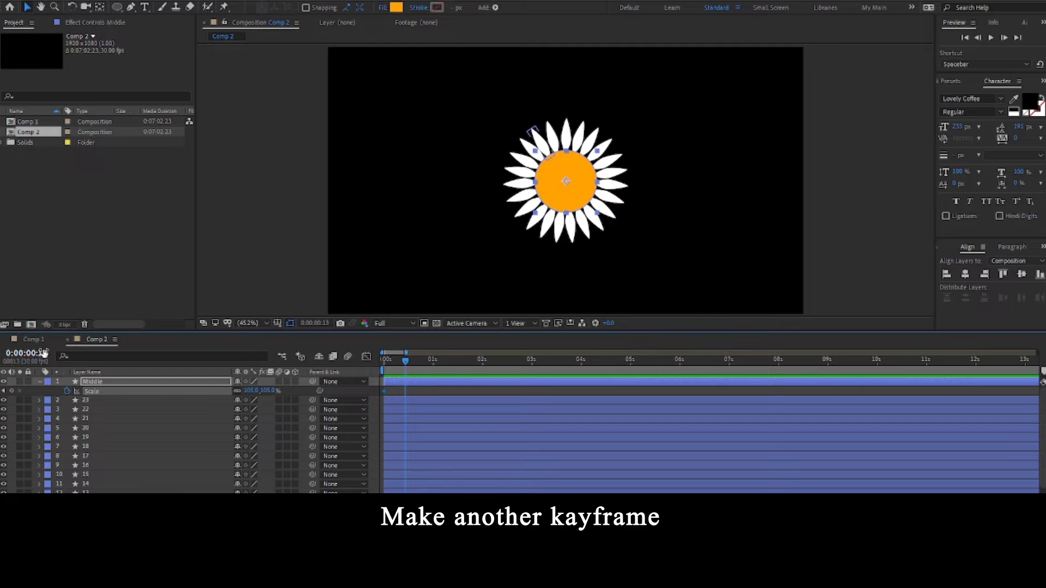
- Set the Middle layer's first Scale keyframe, at frame 0, to 0%
click(4, 391)
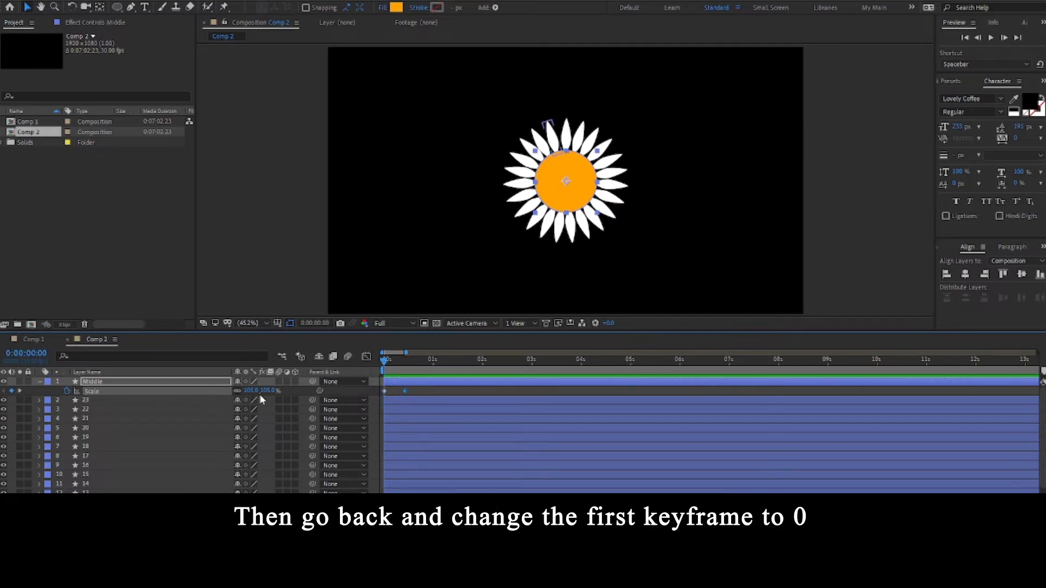
click(269, 391)
text(0)
key(Return)
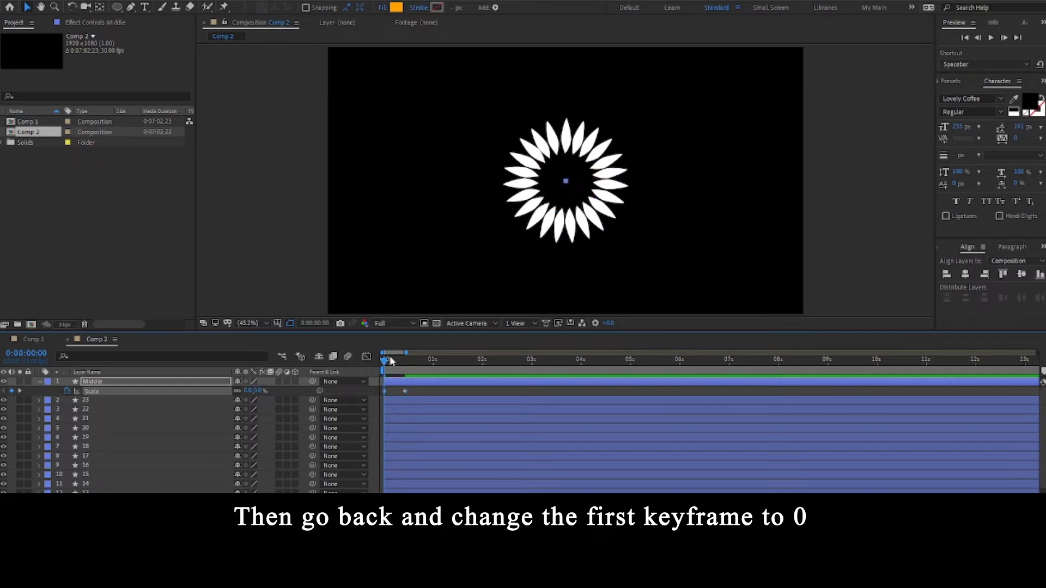
- Apply Easy Ease to both Scale keyframes of the Middle layer
drag(390, 360, 377, 396)
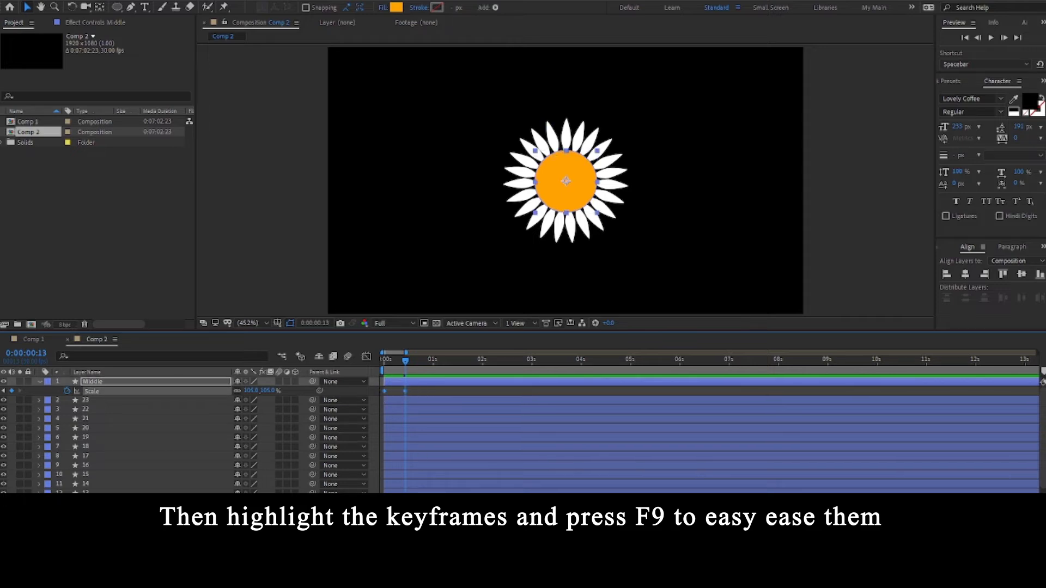
key(=)
key(F9)
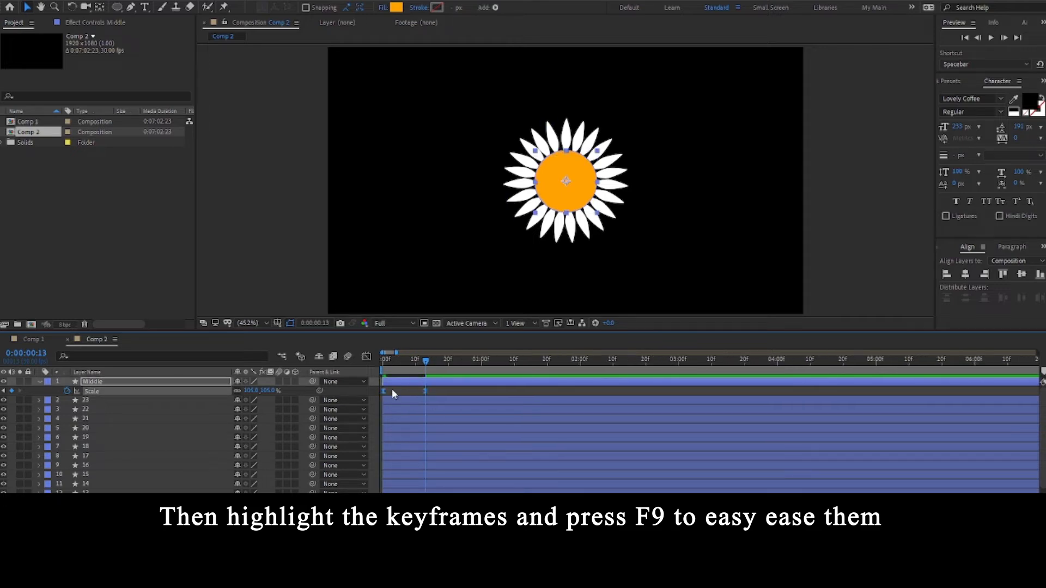
- Reshape the Middle layer's Scale value graph to start slowly, speed up, and overshoot for a bounce before the last keyframe
click(365, 358)
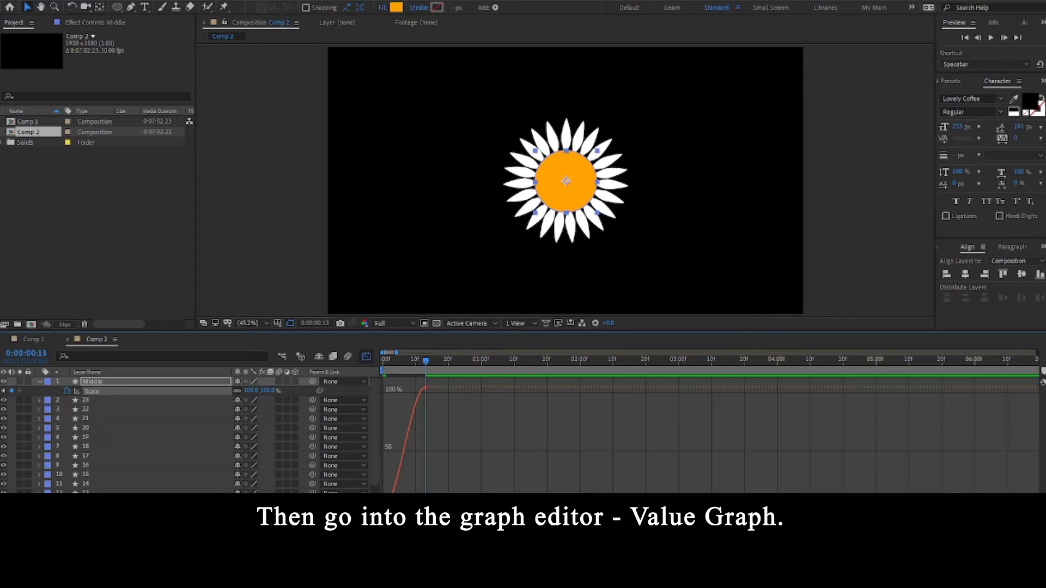
key(=)
key(=)
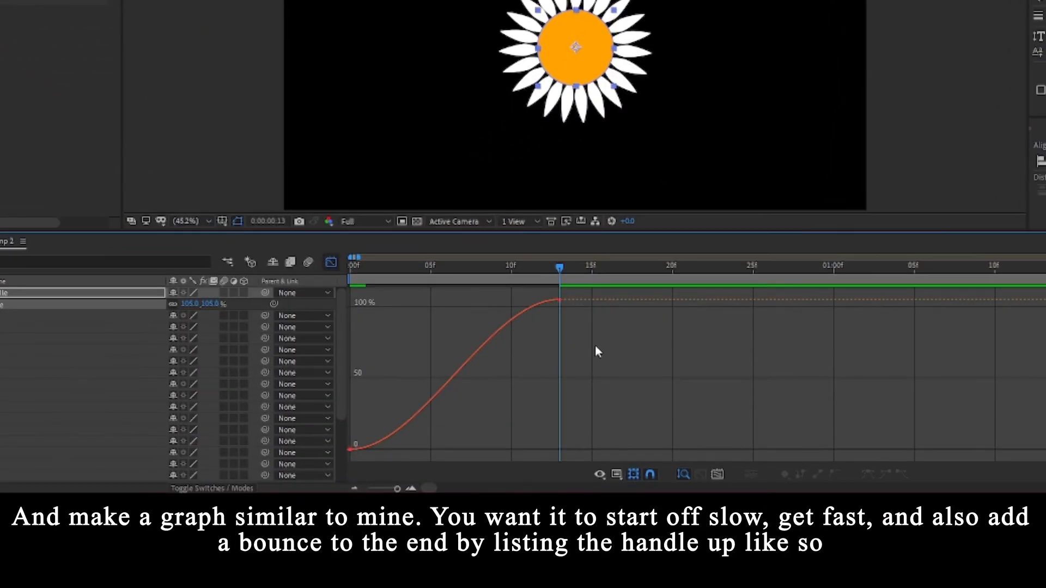
drag(596, 349, 403, 294)
- Preview the Middle layer's scale animation from frame 0 and leave the Graph Editor
drag(556, 270, 353, 269)
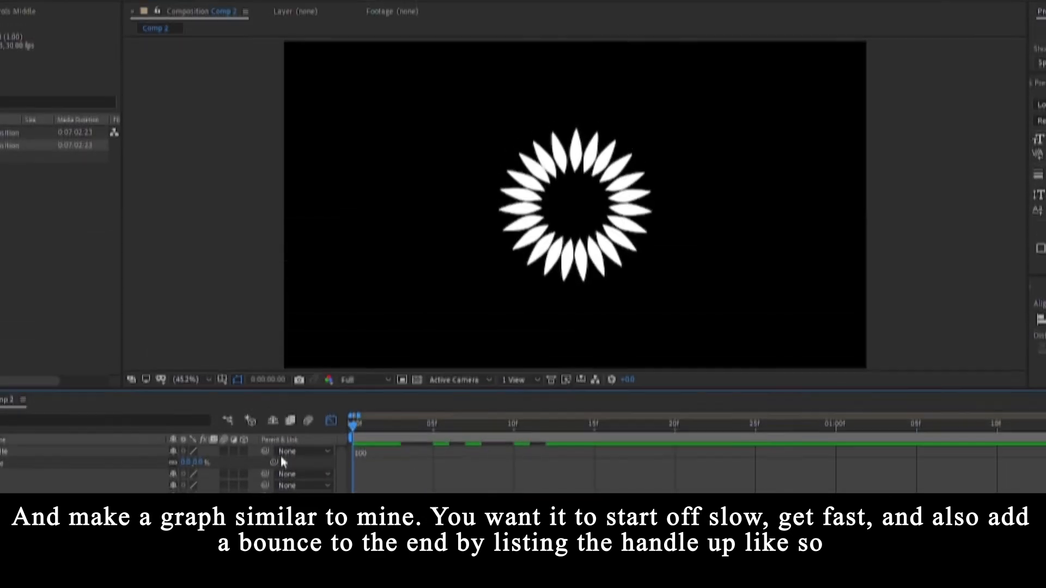
key(space)
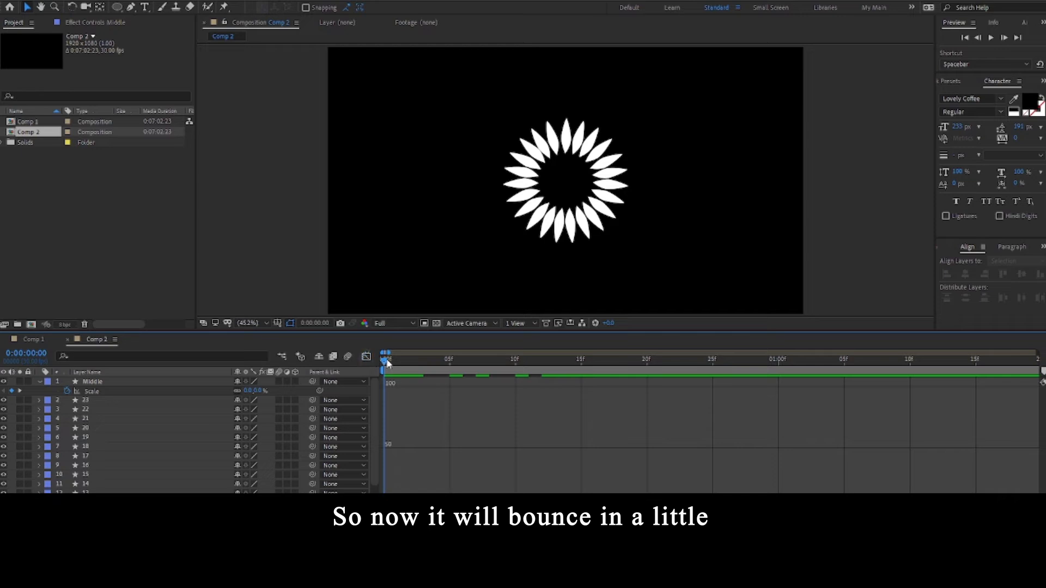
key(shift+F3)
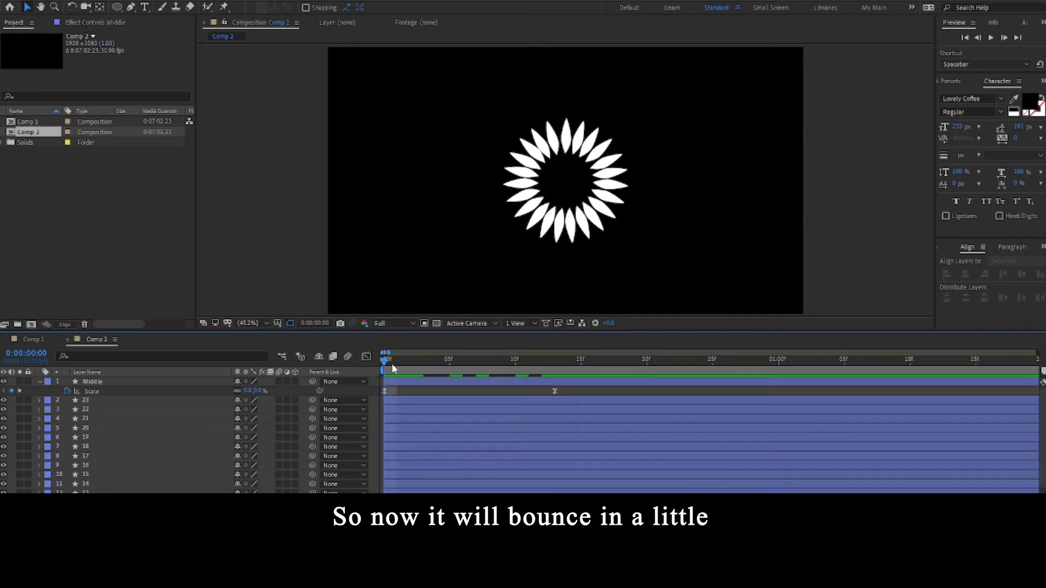
- Select all petal layers, 23 through 1, and shift them in time so they start at frame 14
drag(391, 364, 547, 365)
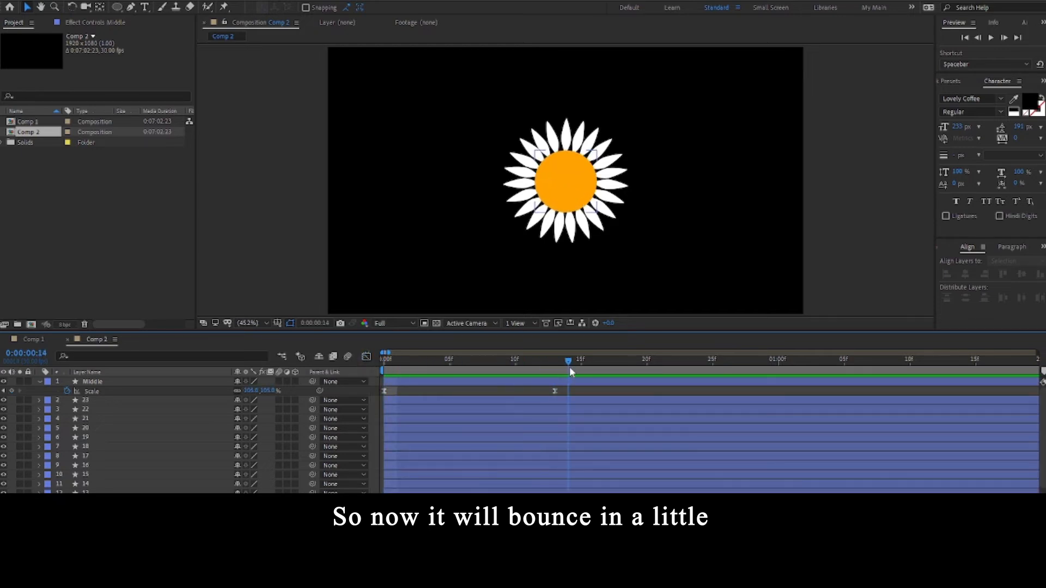
click(536, 401)
key(minus)
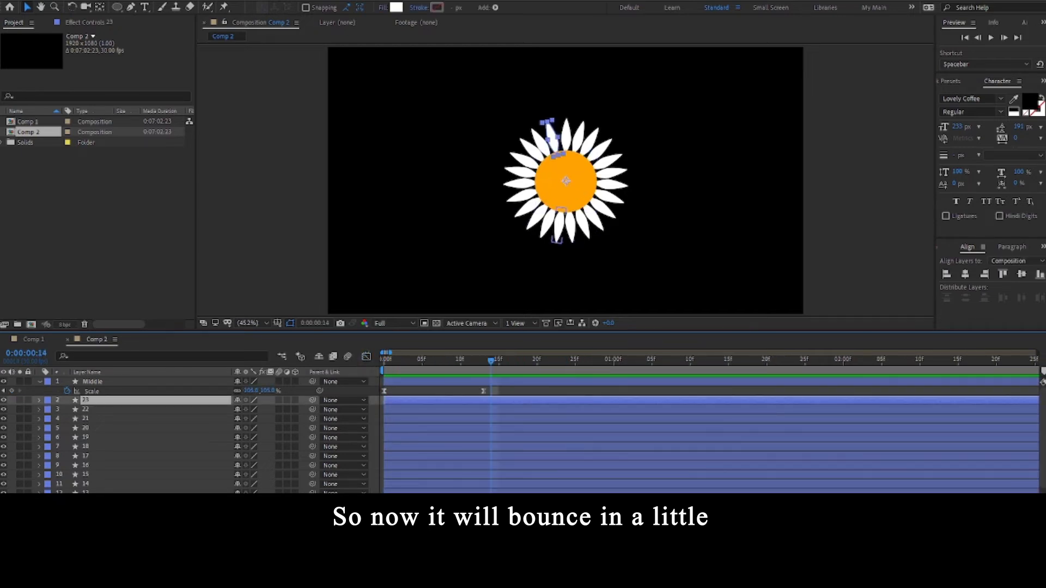
scroll(523, 436, down, 3)
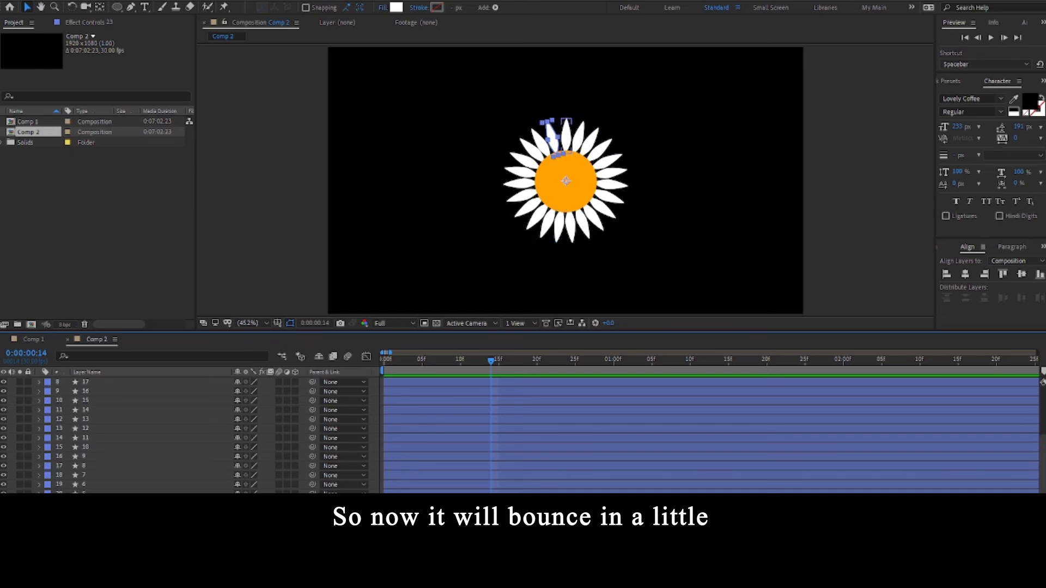
shift+click(536, 531)
drag(536, 531, 644, 531)
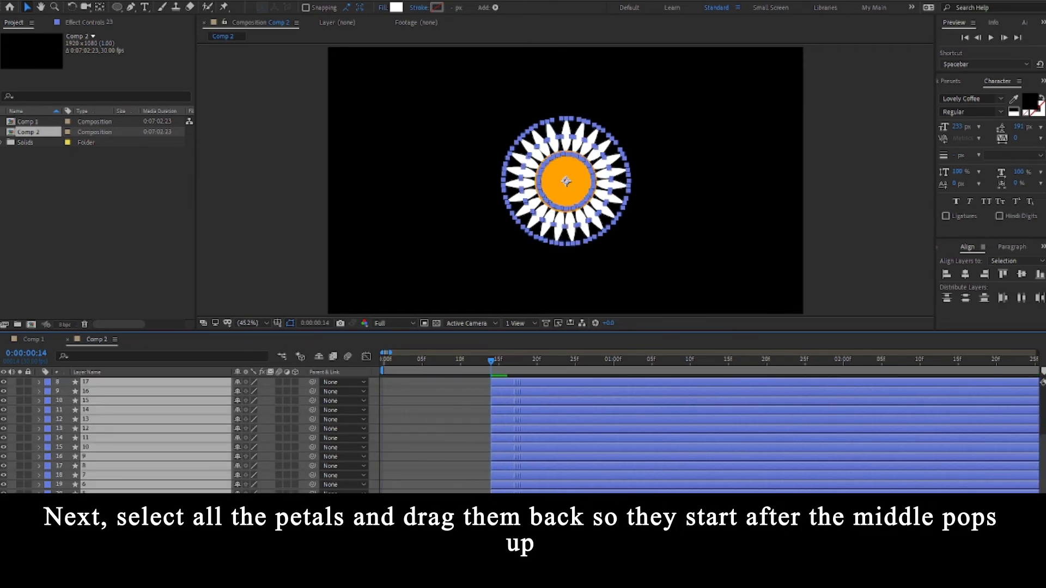
scroll(465, 468, up, 3)
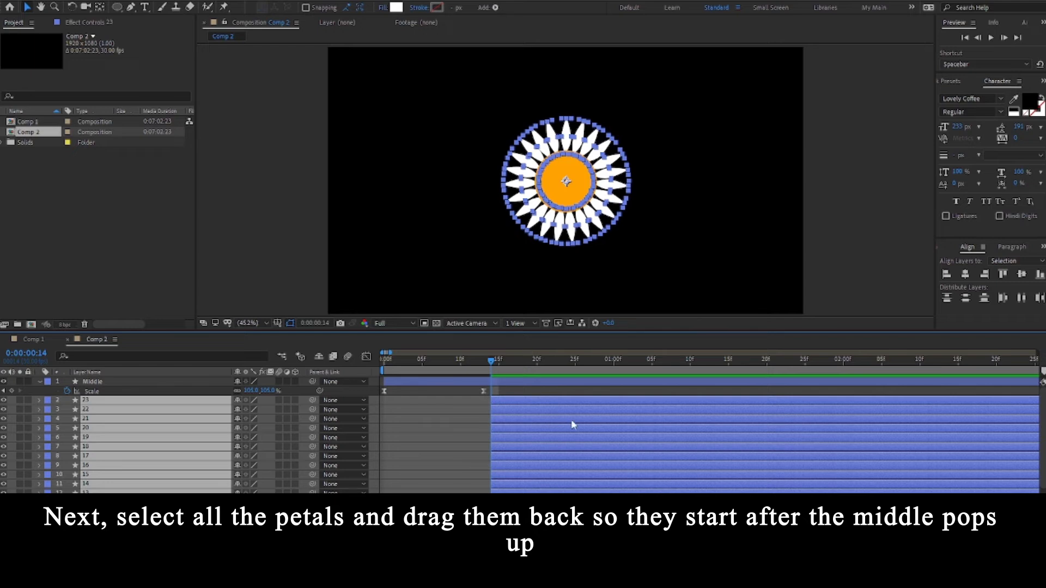
click(465, 426)
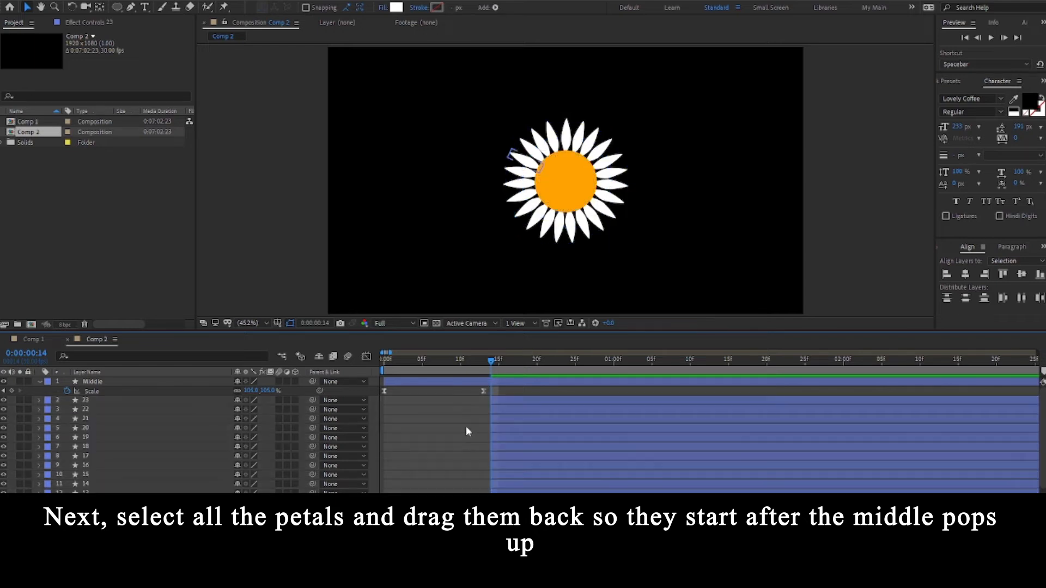
- Add Scale keyframes to petal layer 23 at frame 14 and frame 25
click(505, 404)
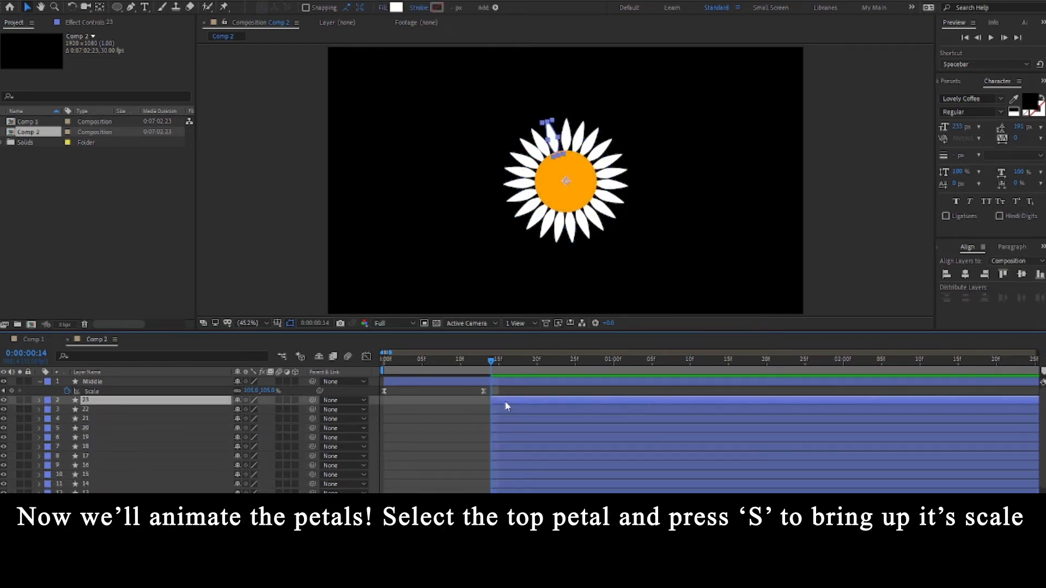
key(s)
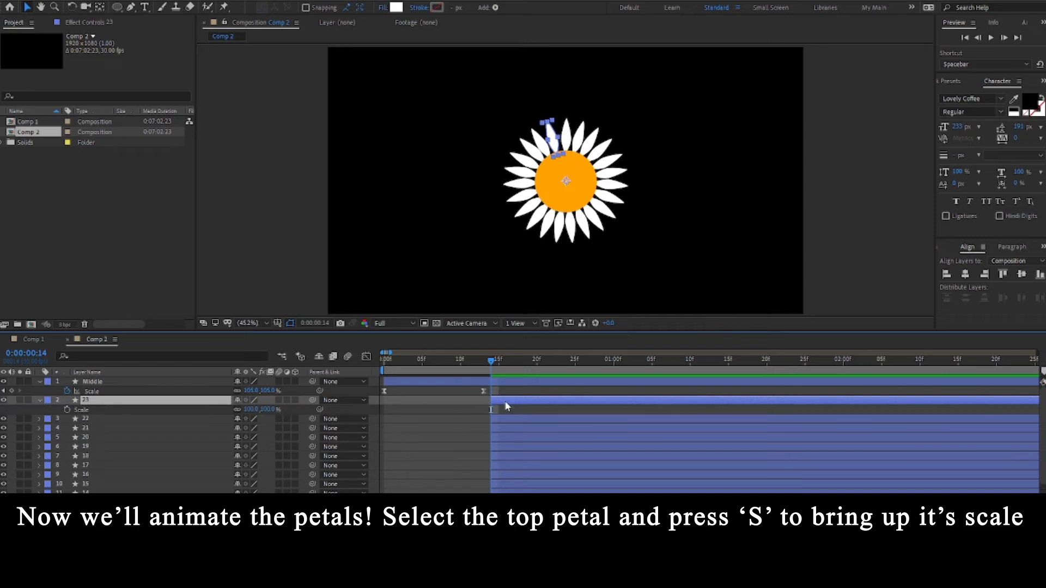
click(66, 410)
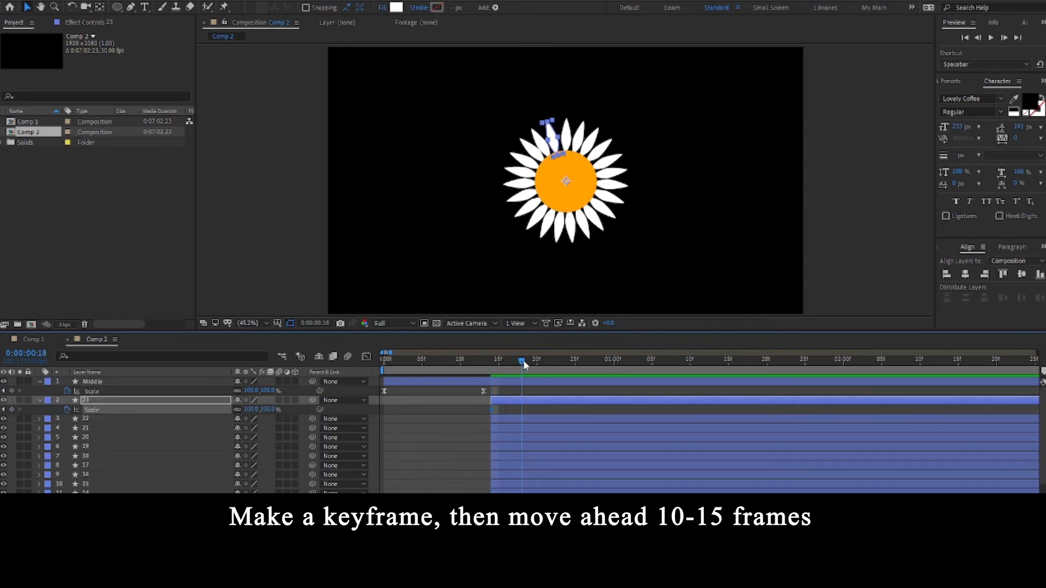
drag(524, 362, 490, 364)
key(shift+Page_Down)
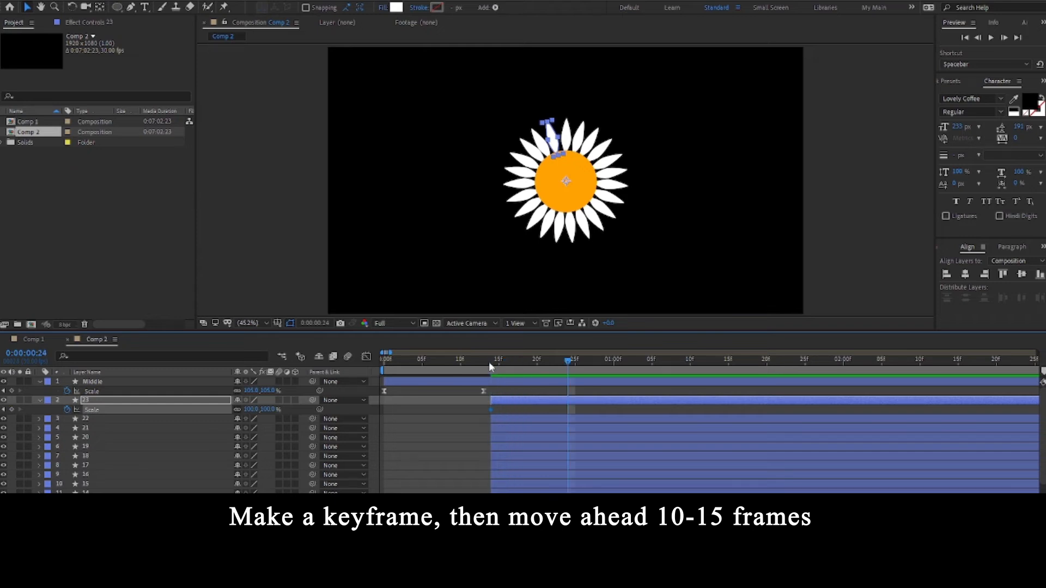
key(Page_Down)
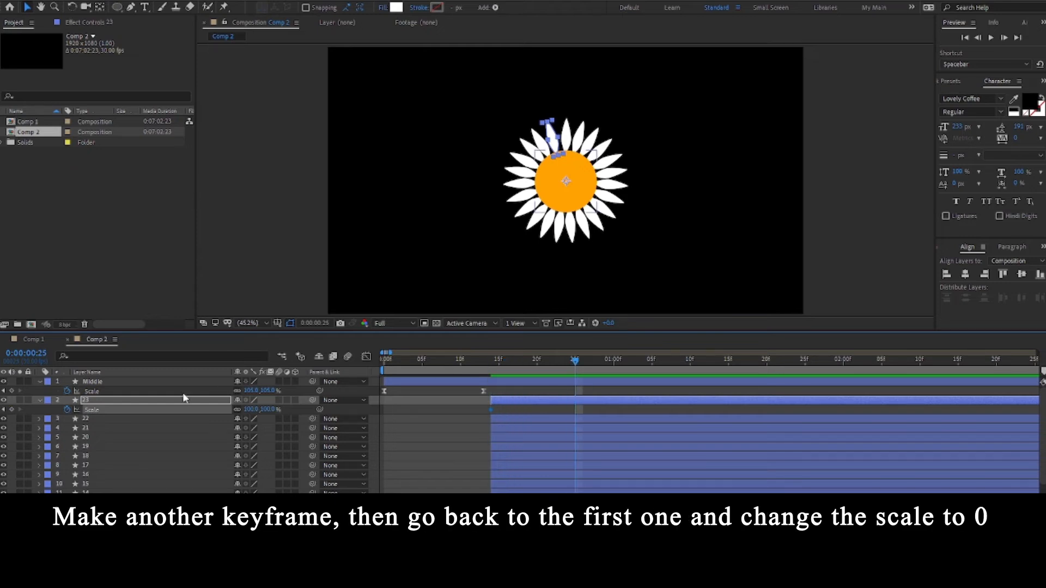
- Set petal 23's first Scale keyframe, at frame 14, to 0% and deselect the layer
text(j)
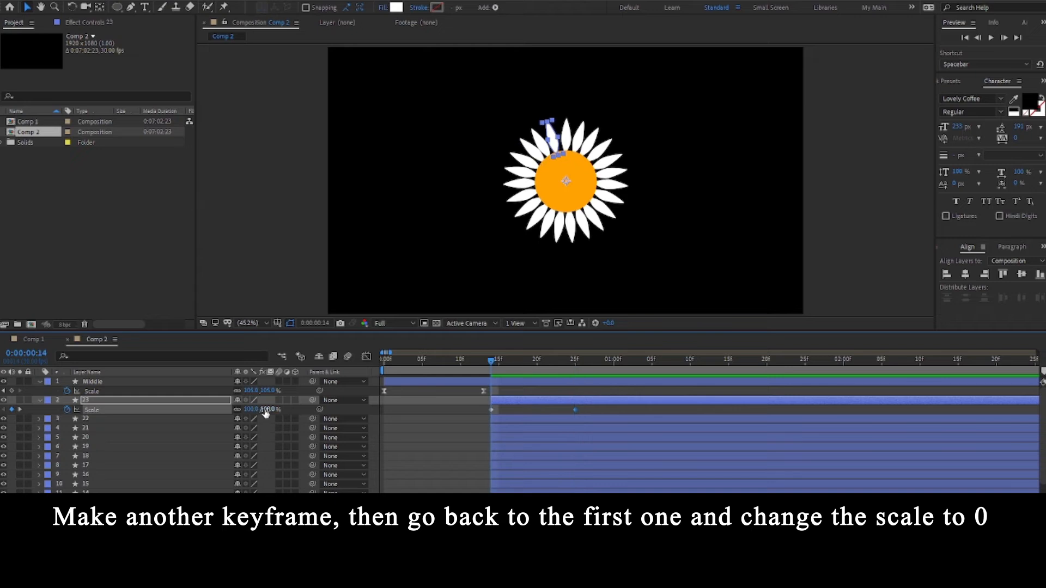
text(0)
key(Return)
click(400, 462)
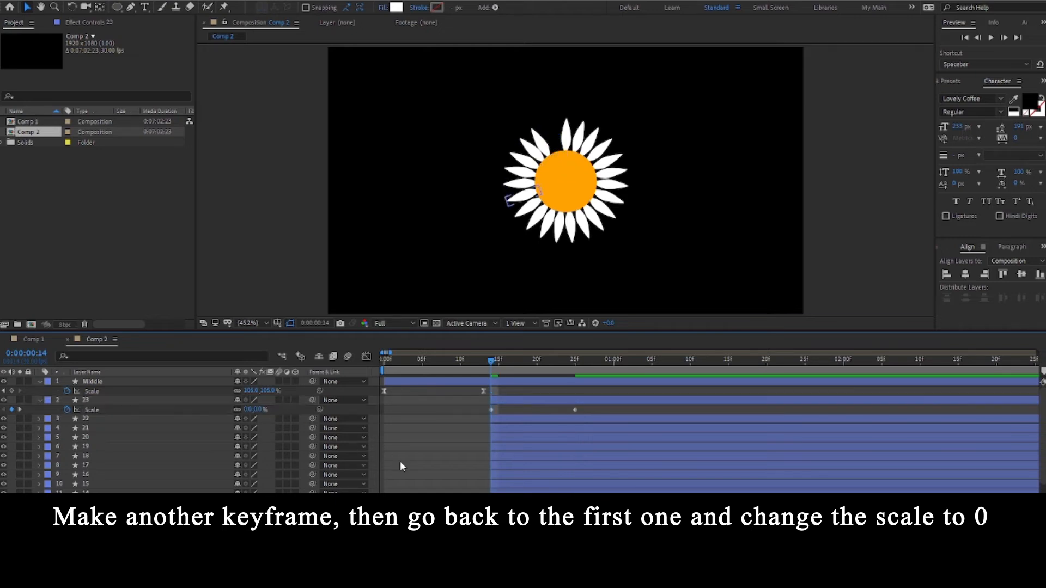
- Preview petal 23's growth and apply Easy Ease to both of its Scale keyframes
key(space)
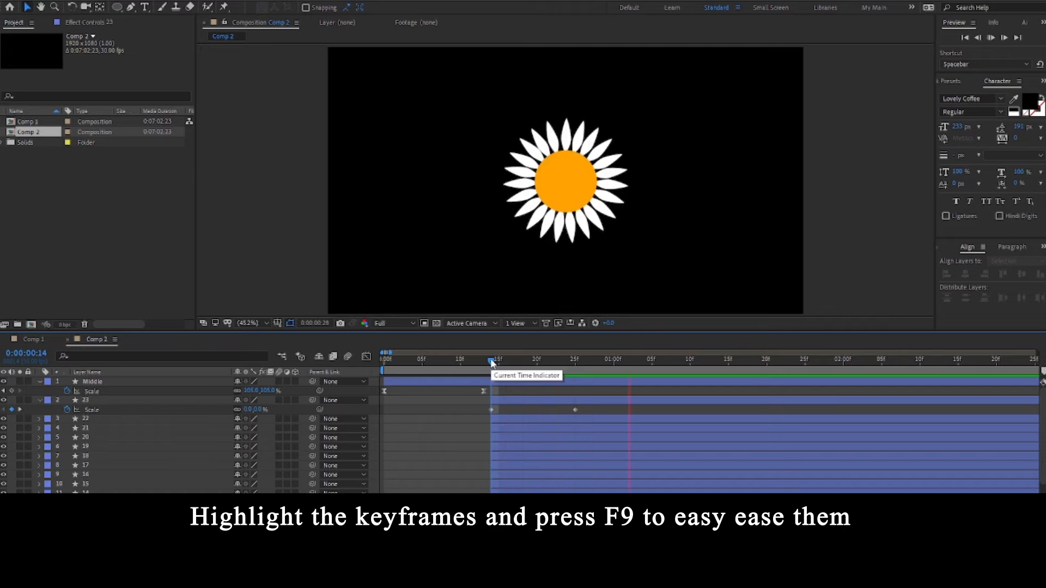
drag(492, 363, 480, 411)
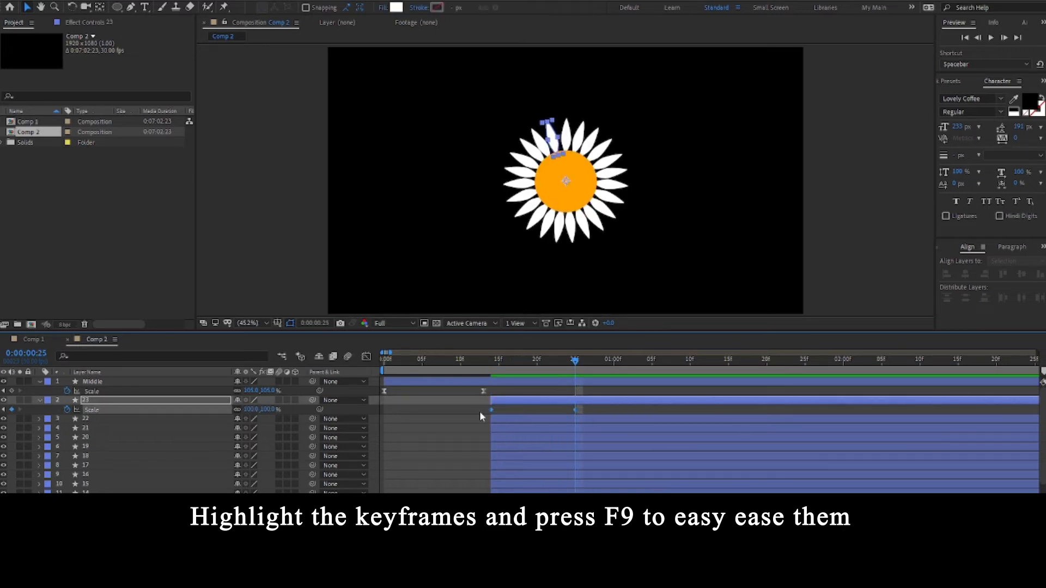
key(F9)
- Reshape petal 23's Scale value graph, extending the last keyframe's incoming handle back above 100% and raising the first keyframe's outgoing handle
key(shift+F3)
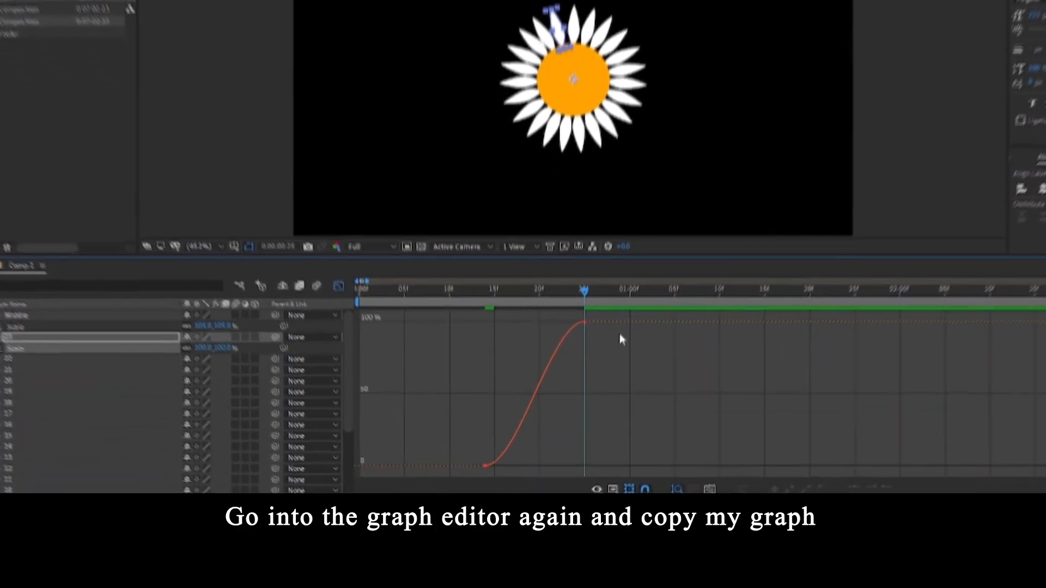
drag(556, 295, 483, 275)
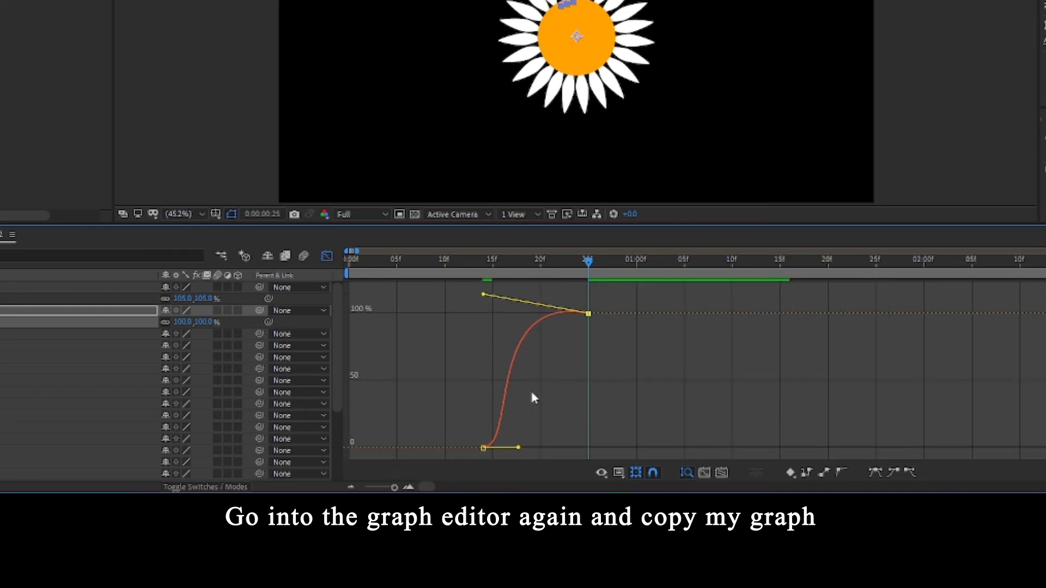
key(equal)
key(d)
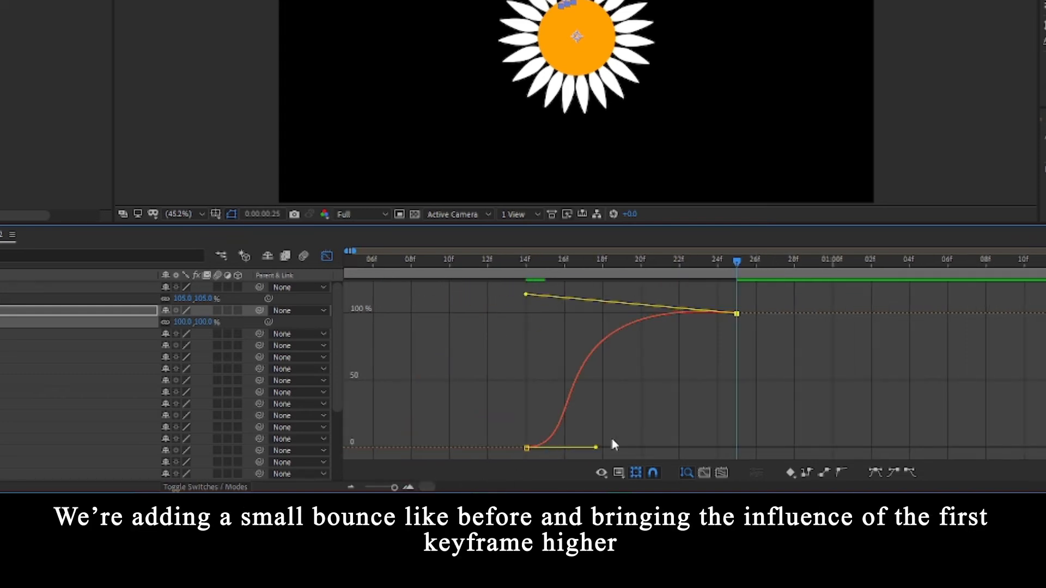
drag(596, 449, 576, 375)
- Preview petal 23's scale animation from frame 13 and leave the Graph Editor
drag(604, 268, 508, 265)
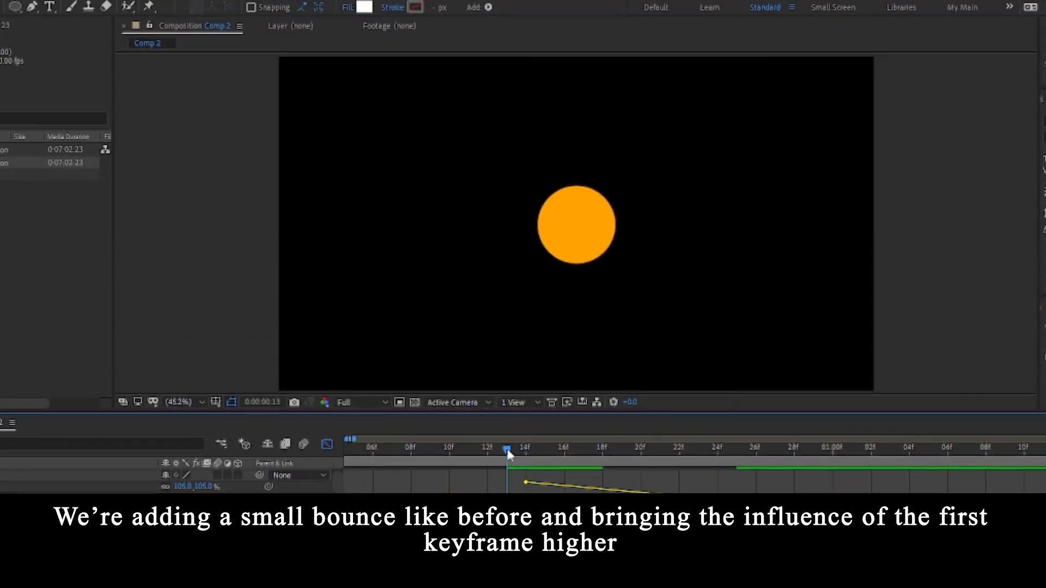
key(space)
click(303, 490)
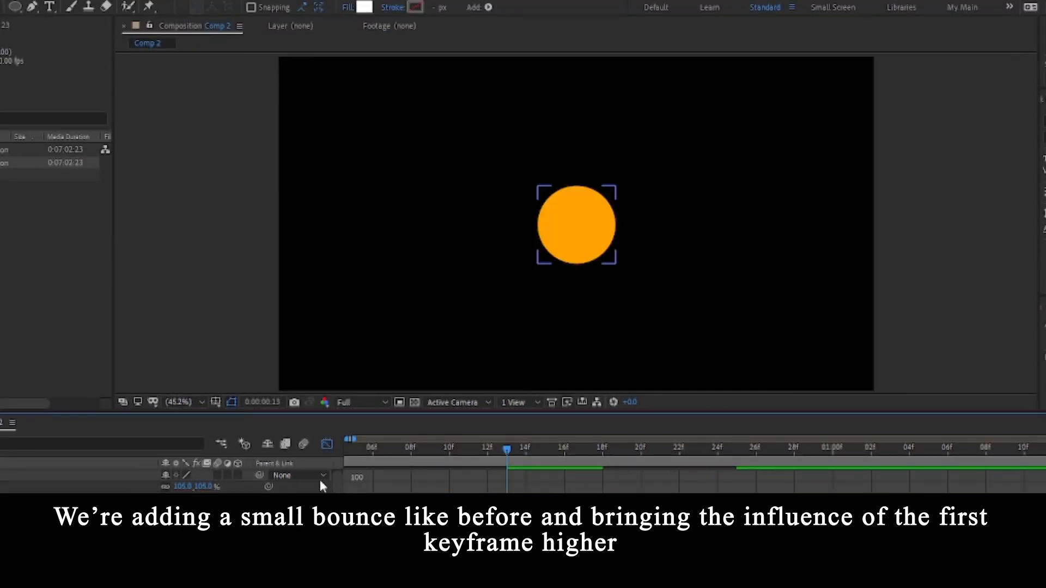
click(529, 349)
key(space)
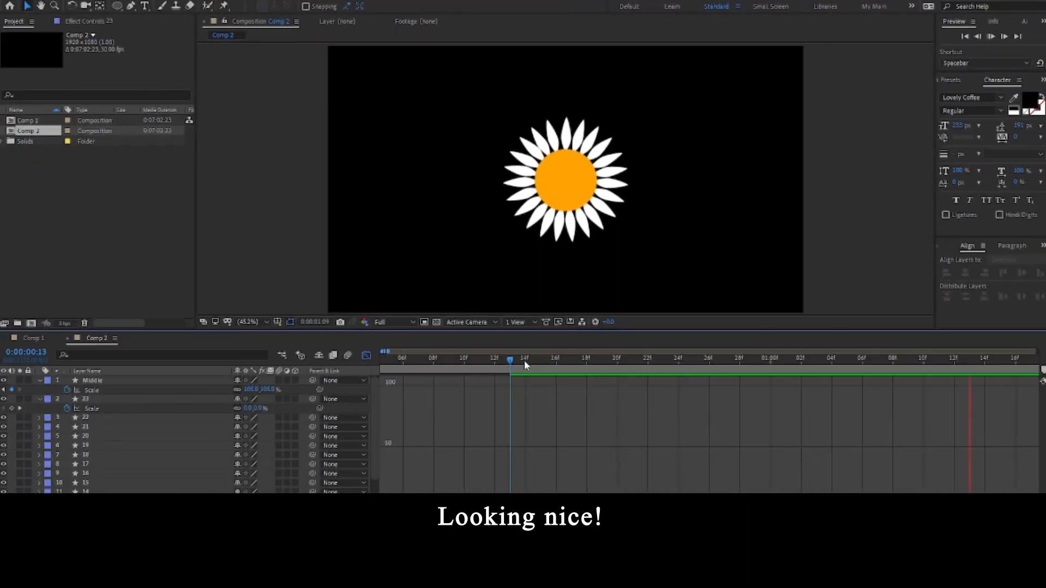
click(507, 450)
key(space)
key(space)
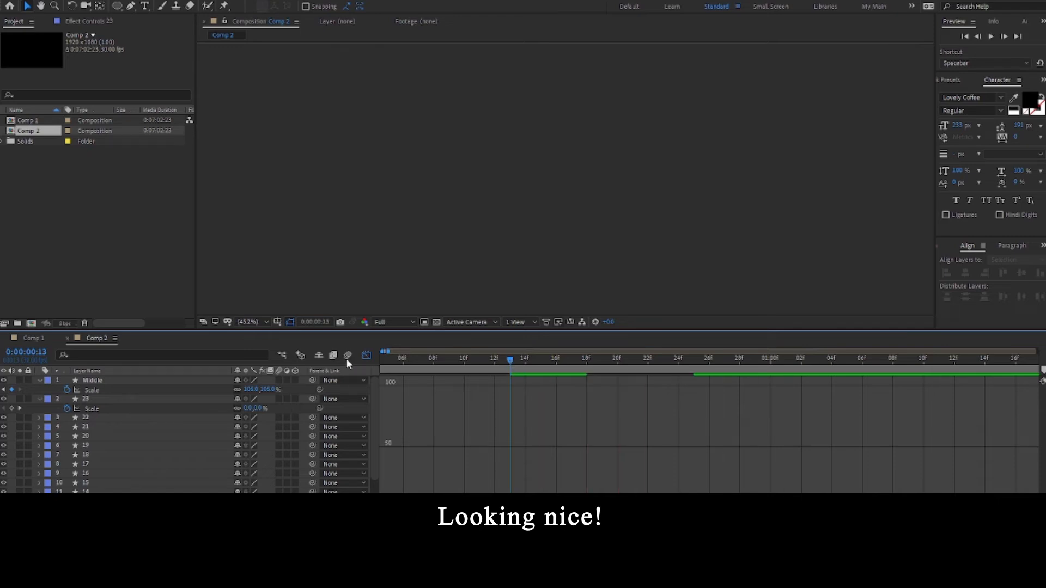
click(366, 355)
- Copy petal 23's two Scale keyframes and paste them at frame 14 onto all the other petal layers, 22 through 1
click(593, 381)
click(527, 364)
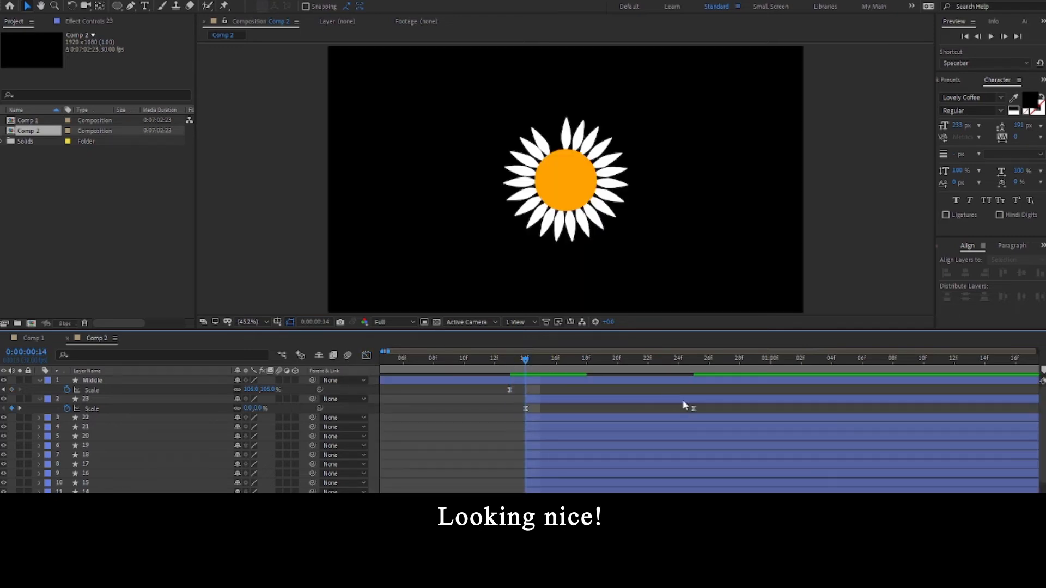
drag(708, 407, 514, 416)
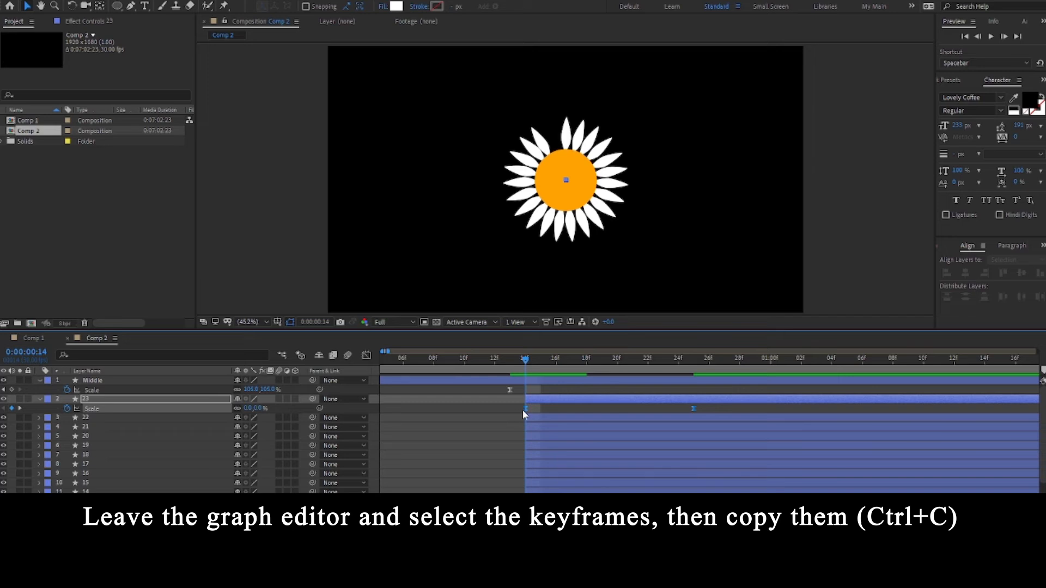
click(534, 417)
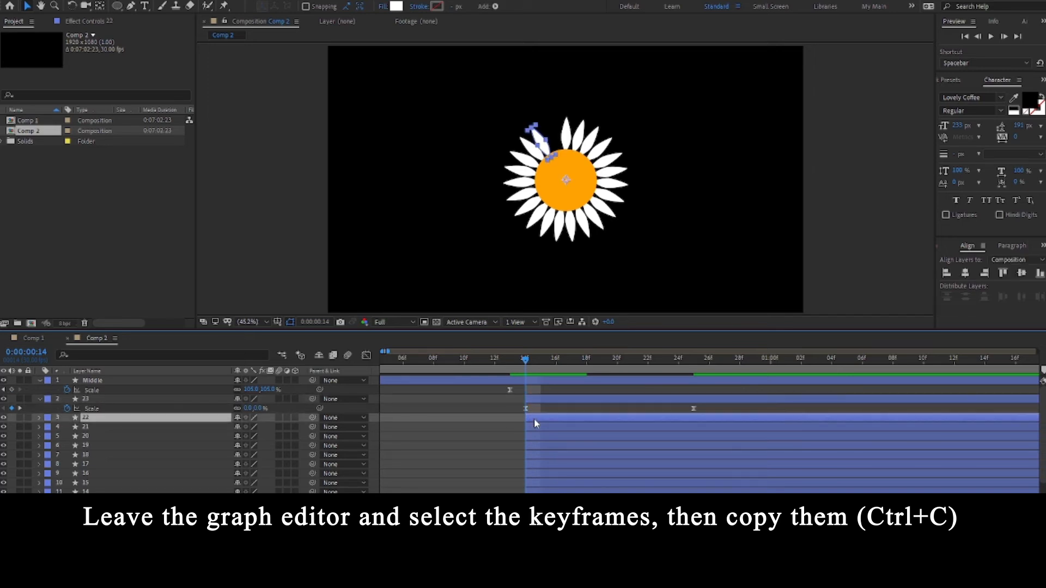
scroll(534, 418, down, 3)
key(ctrl+a)
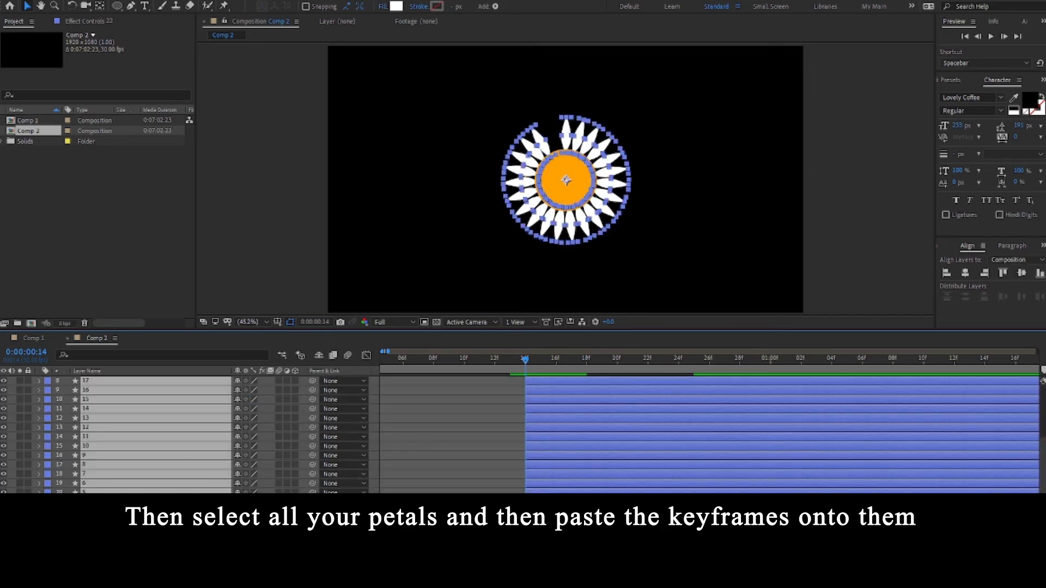
key(ctrl+v)
click(461, 460)
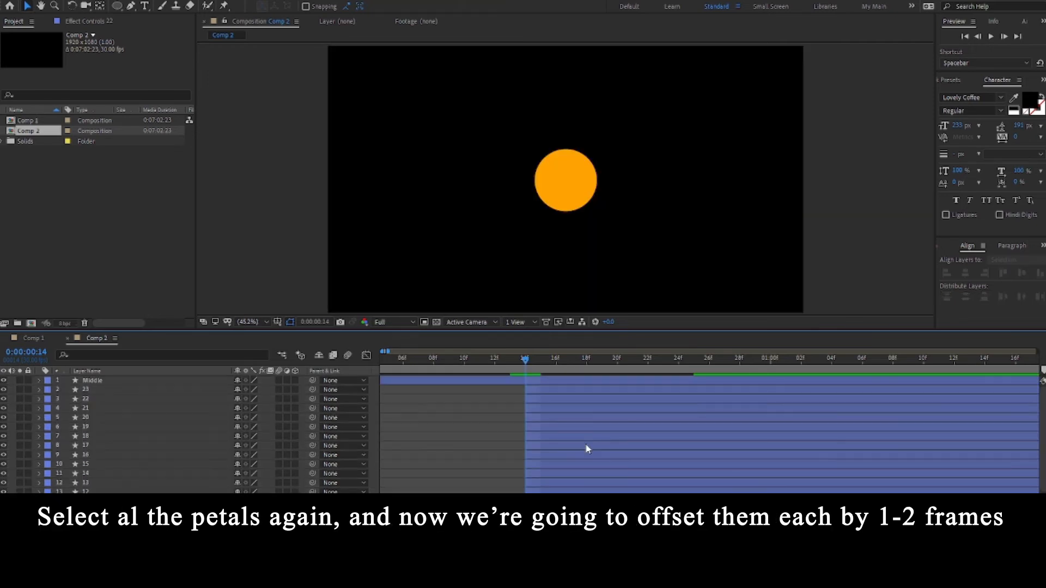
- Reveal the keyframed Scale of every layer and select all petal layers except petal 1
key(u)
scroll(586, 448, down, 10)
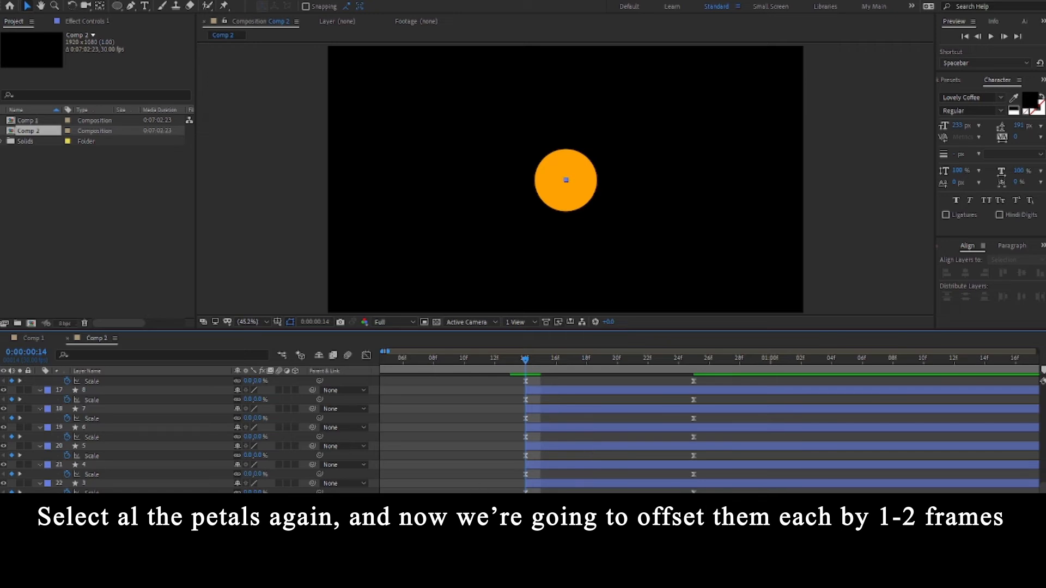
key(ctrl+a)
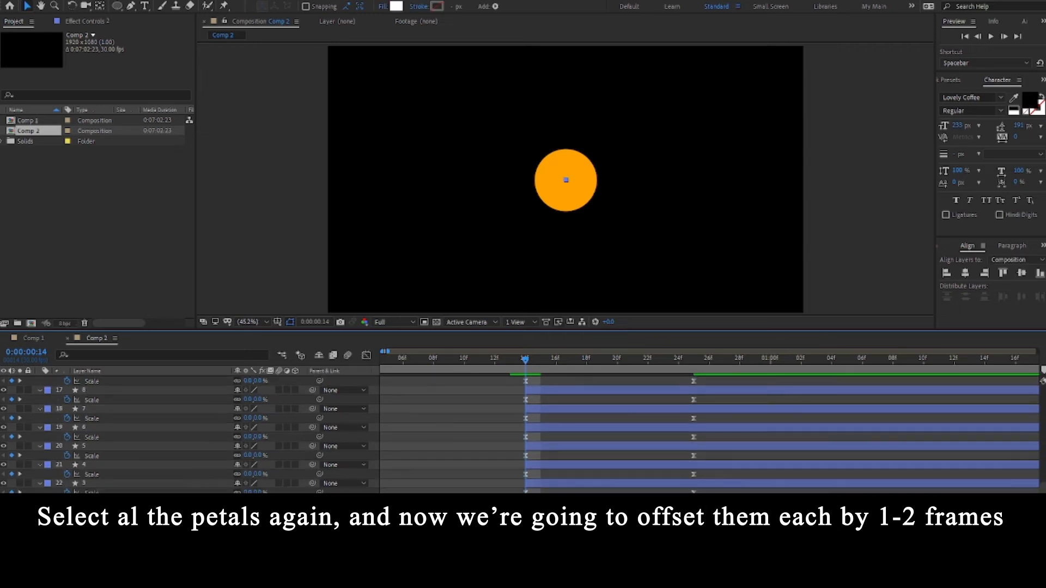
scroll(546, 491, up, 10)
shift+click(536, 397)
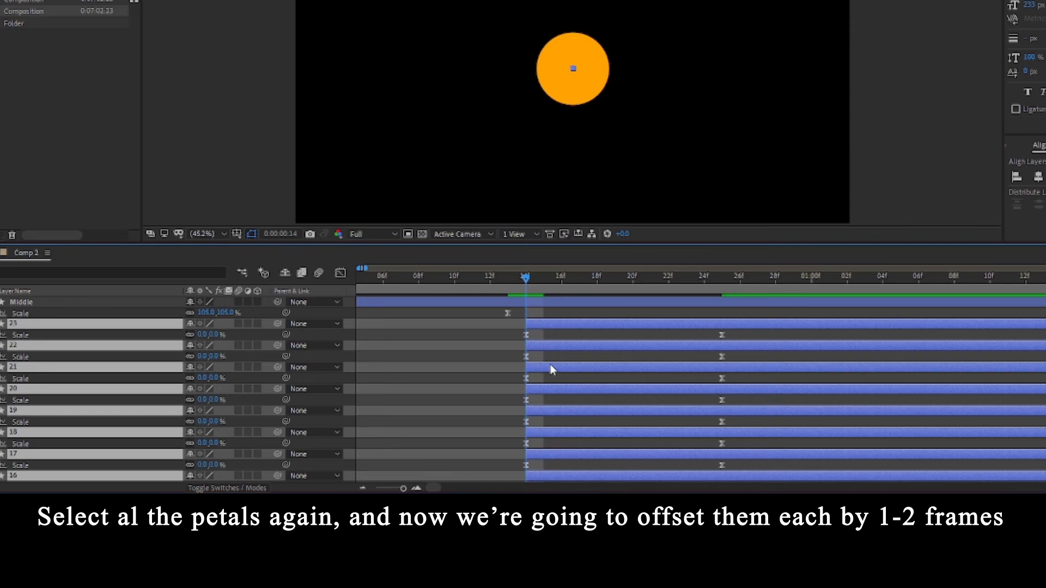
- Offset petals 2, 3 and 4 to start at frames 16, 17 and 18, shifting all higher-numbered petals along with petal 4
scroll(550, 364, down, 10)
key(Page_Down)
key(Page_Down)
key(bracketleft)
ctrl+click(579, 444)
key(alt+Page_Down)
ctrl+click(621, 422)
key(alt+Page_Down)
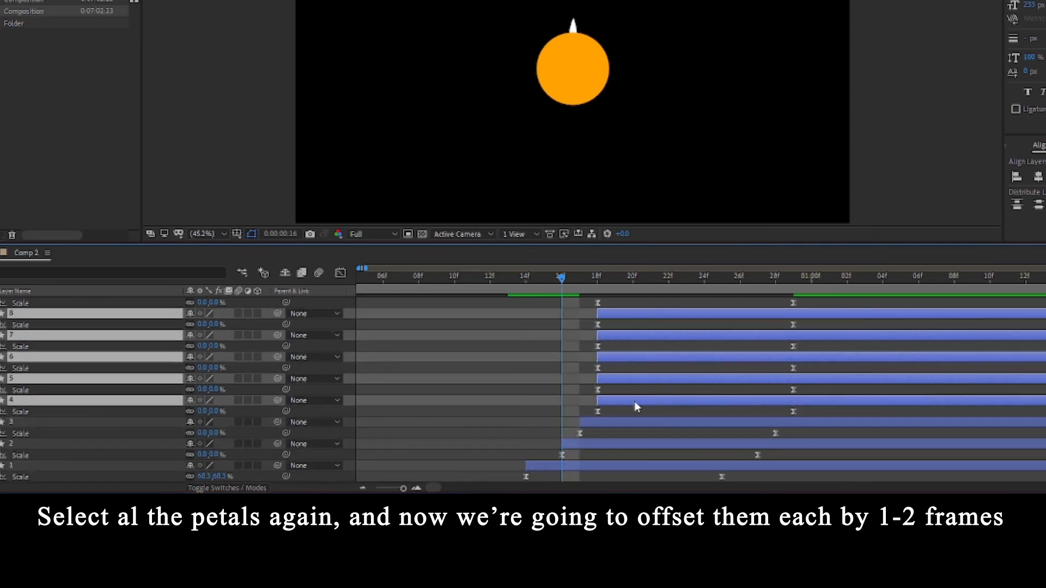
- Stagger petals 5 through 10 by one or two frames each, starting petal 9 at frame 25 and petal 10 at frame 27
ctrl+click(634, 401)
key(alt+Page_Down)
key(alt+Page_Down)
ctrl+click(611, 380)
ctrl+click(556, 360)
ctrl+click(594, 367)
ctrl+click(616, 346)
ctrl+click(649, 388)
key(shift+Page_Down)
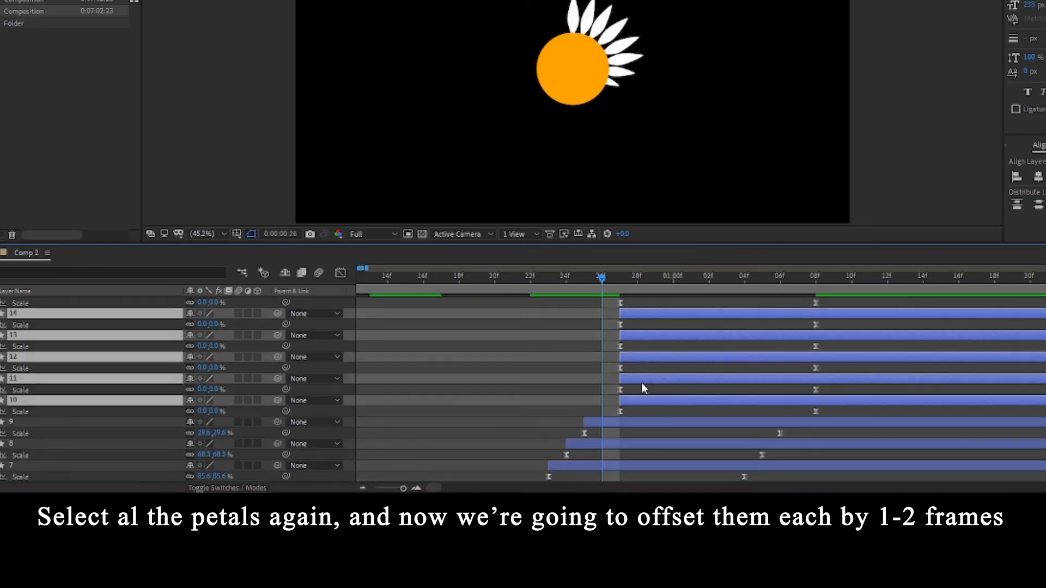
- Stagger petals 11 through 18 by one or two frames each, starting petal 17 at 0:00:01:08 and petal 18 at 0:00:01:10
ctrl+click(644, 400)
key(alt+Page_Down)
key(alt+Page_Down)
ctrl+click(654, 378)
key(alt+Page_Down)
key(alt+Page_Down)
scroll(639, 452, right, 1)
scroll(640, 452, up, 1)
ctrl+click(632, 423)
key(alt+Page_Down)
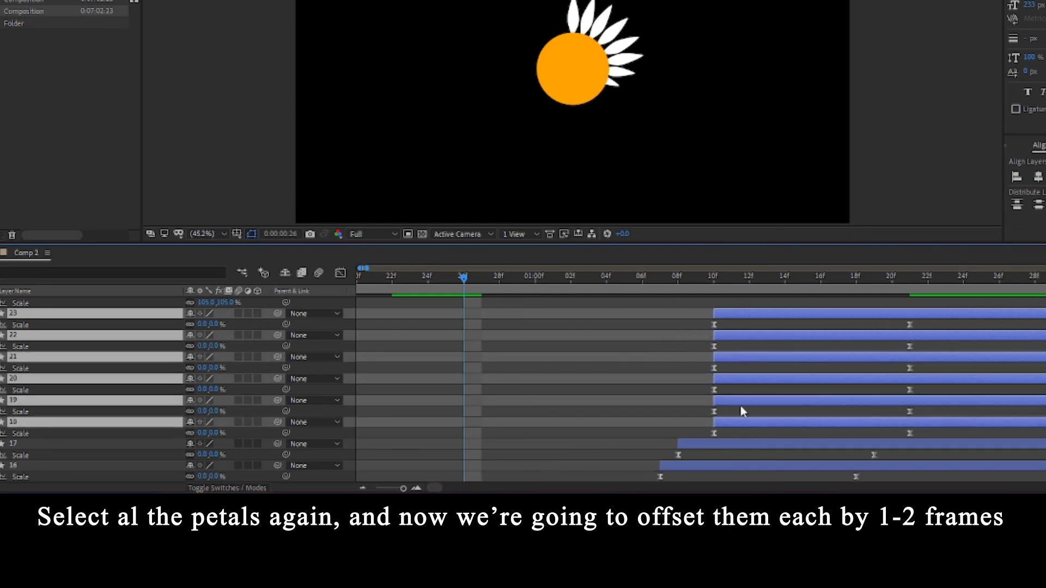
- Stagger petals 19 through 23 to start one frame apart, from 0:00:01:12 to 0:00:01:16
ctrl+click(738, 422)
key(alt+Page_Down)
key(alt+Page_Down)
scroll(752, 409, up, 1)
ctrl+click(763, 411)
key(alt+Page_Down)
ctrl+click(779, 390)
key(alt+Page_Down)
ctrl+click(801, 367)
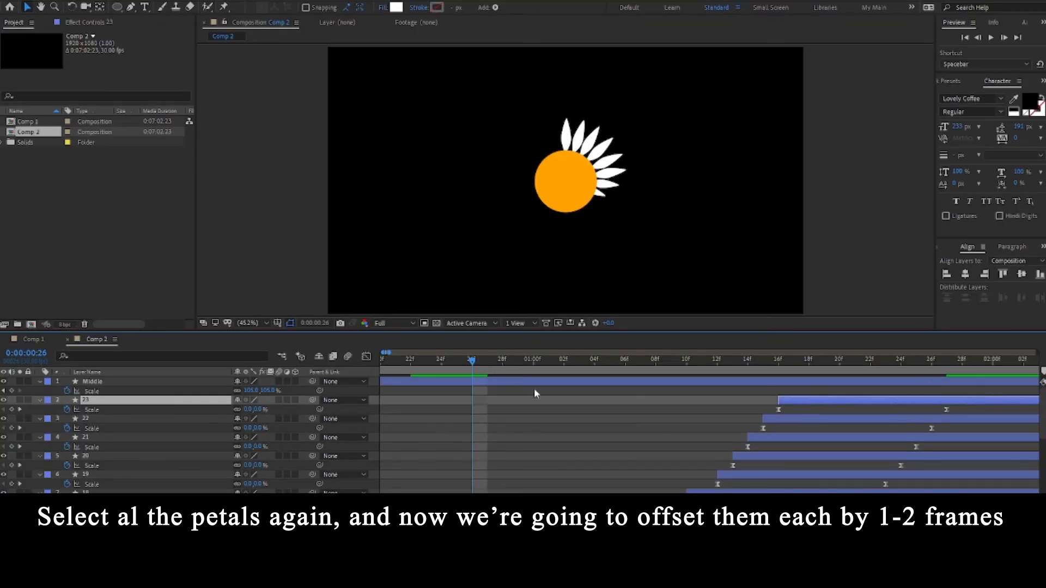
- Collapse the properties of all layers, zoom the timeline out and preview the staggered petals from the first frame
click(535, 390)
drag(418, 364, 72, 386)
key(ctrl+a)
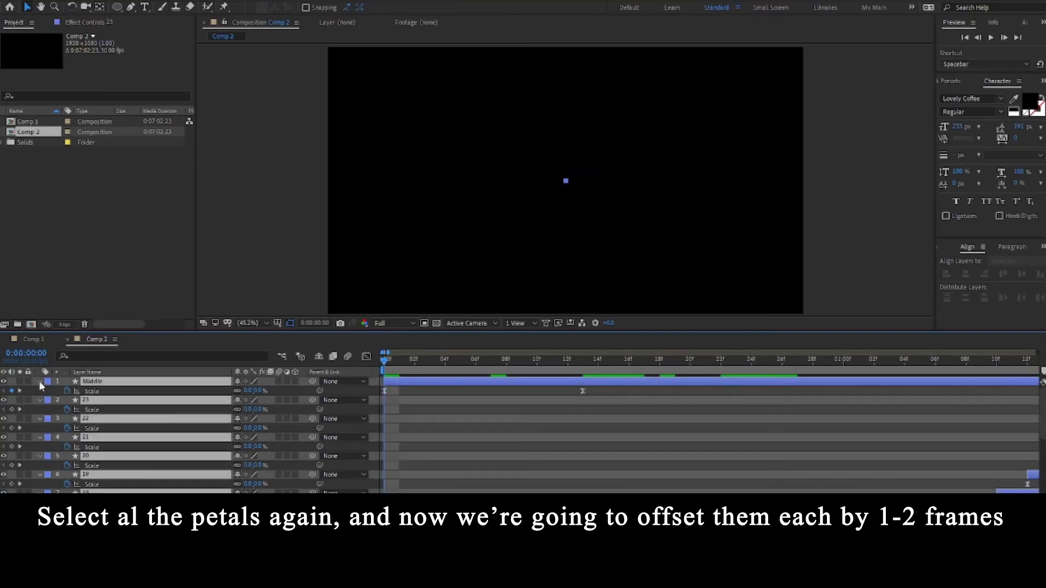
click(39, 382)
click(379, 447)
key(minus)
key(minus)
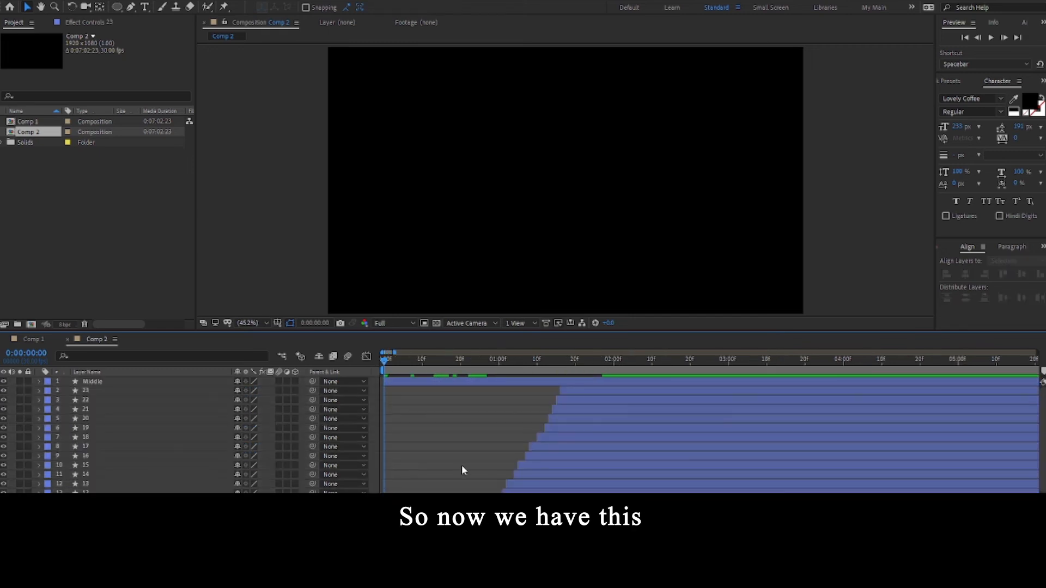
key(space)
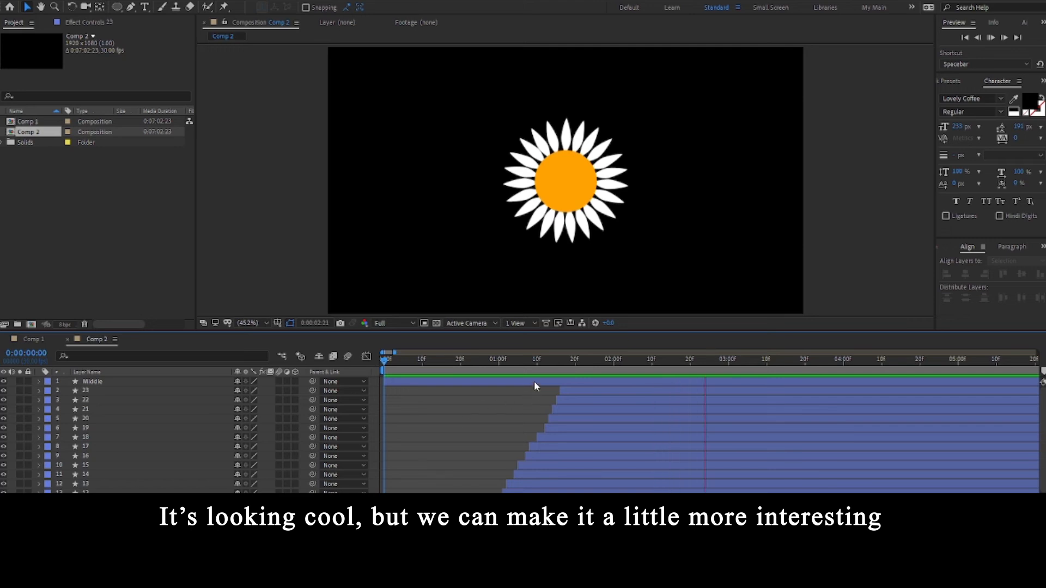
- Create a new null object in Comp 2
right_click(375, 382)
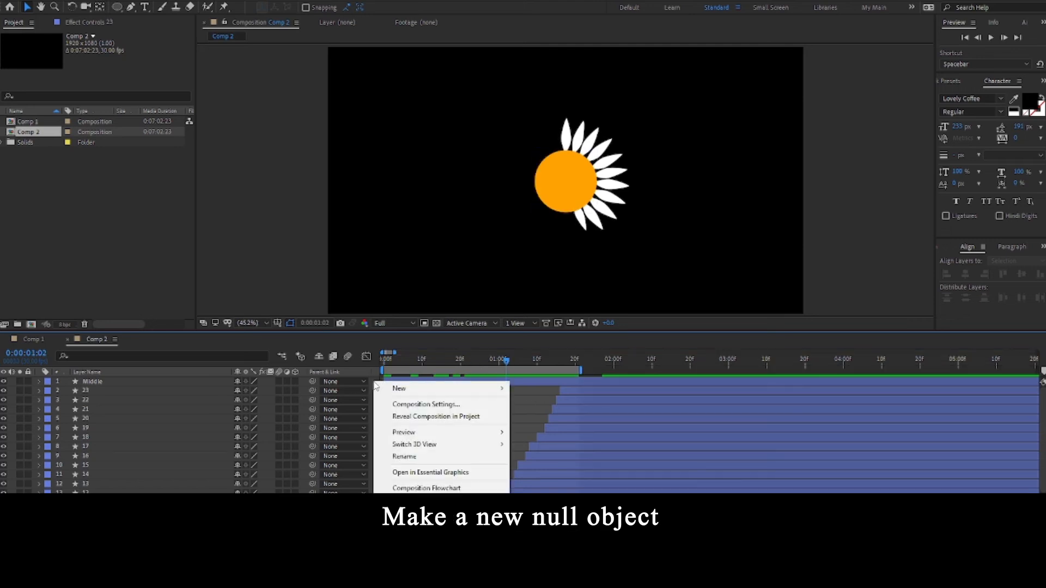
mouse_move(388, 389)
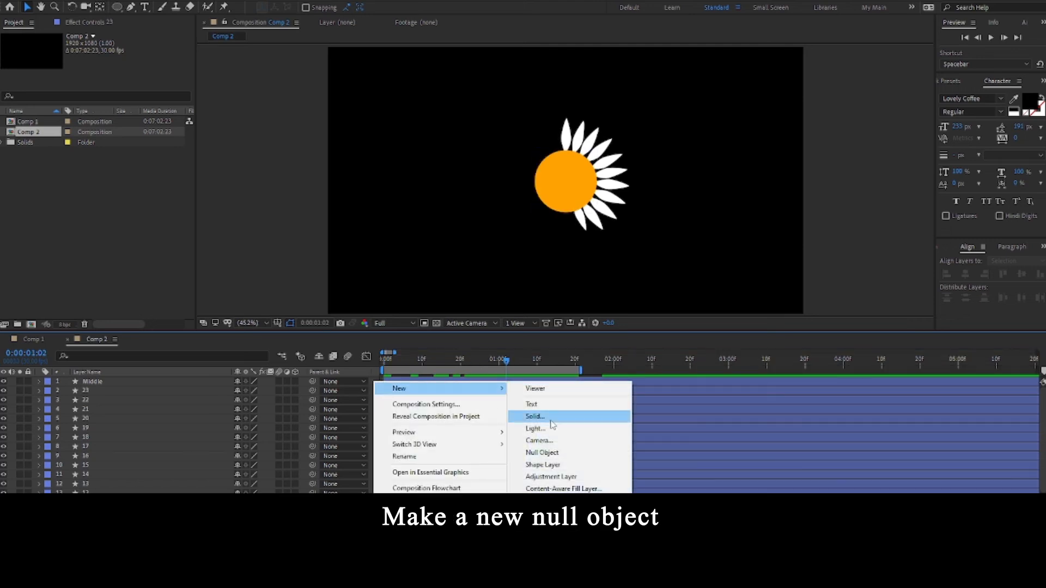
click(556, 455)
- Parent the Middle layer and all the petal layers to the null
scroll(537, 460, down, 3)
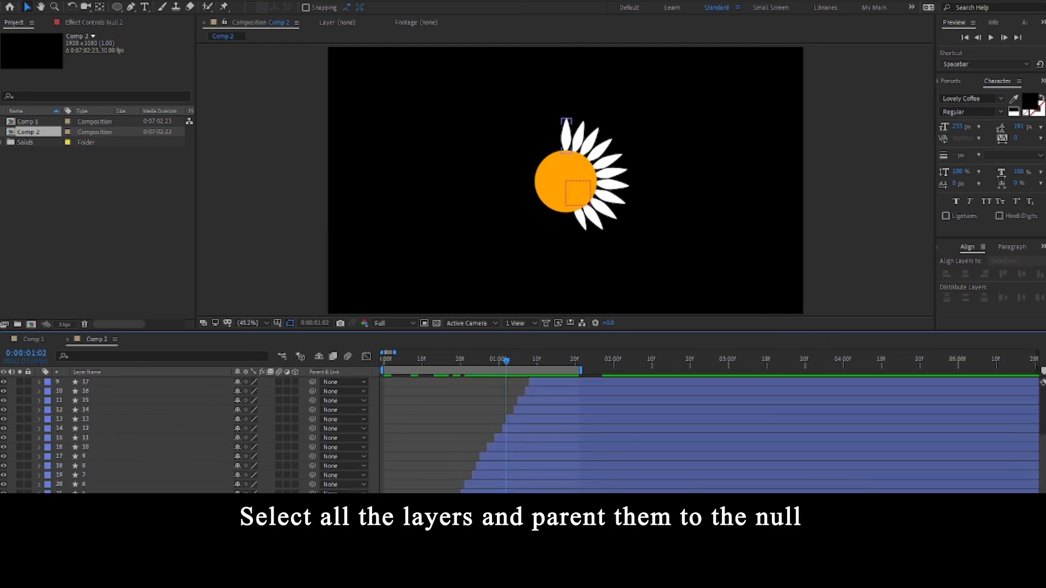
scroll(430, 398, up, 3)
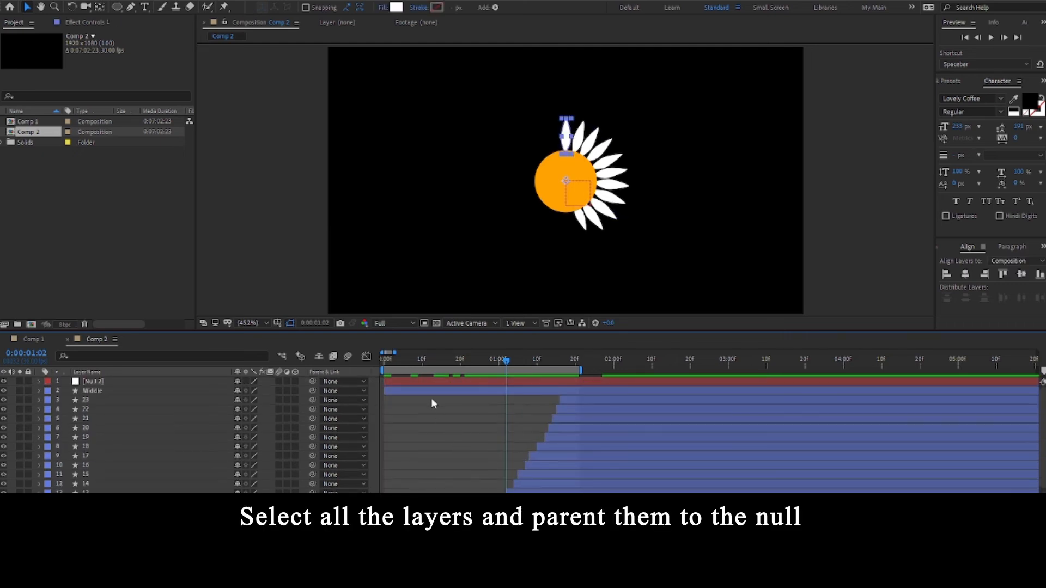
key(ctrl+a)
drag(312, 391, 180, 387)
click(450, 454)
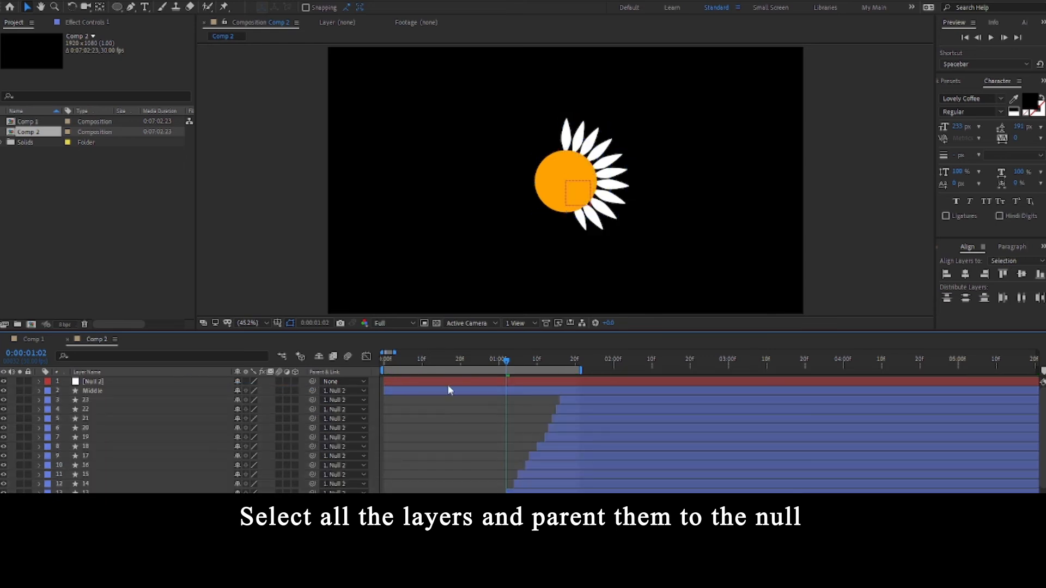
- Keyframe the null's rotation at 0:00:00:00 and again at 0:00:01:27
click(447, 381)
key(r)
drag(416, 361, 374, 362)
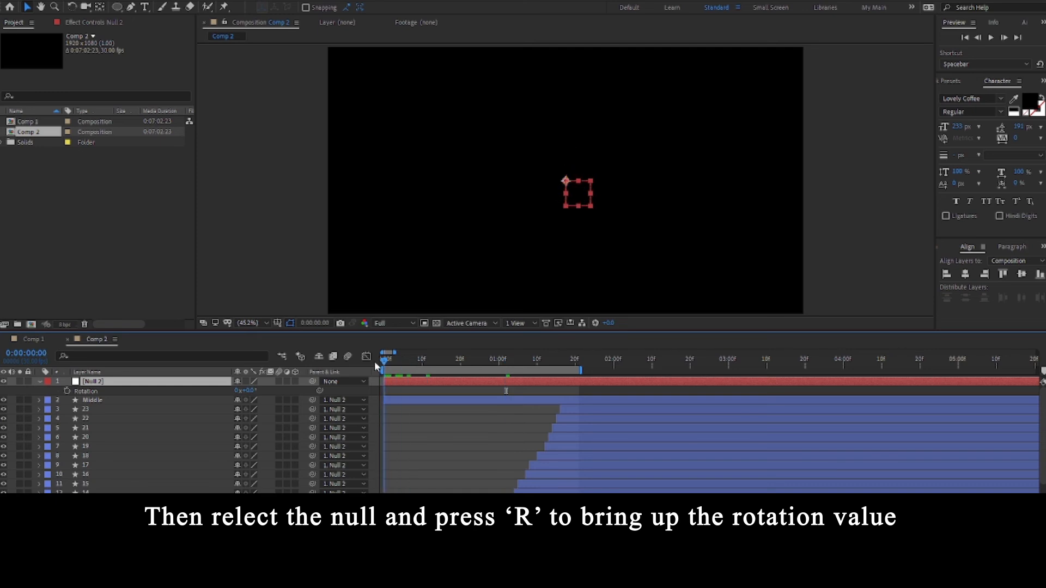
click(66, 391)
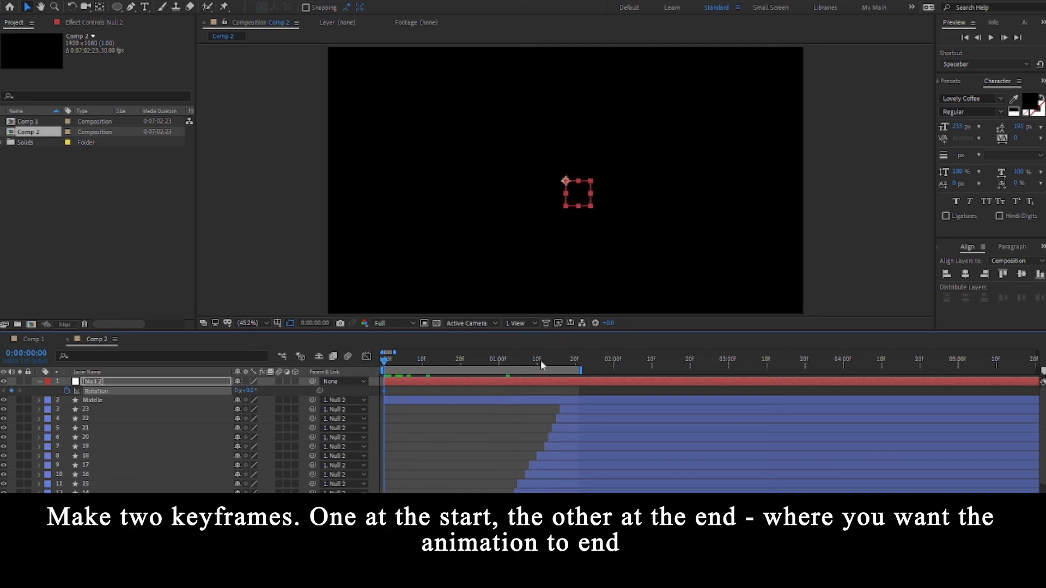
drag(541, 361, 602, 362)
click(12, 391)
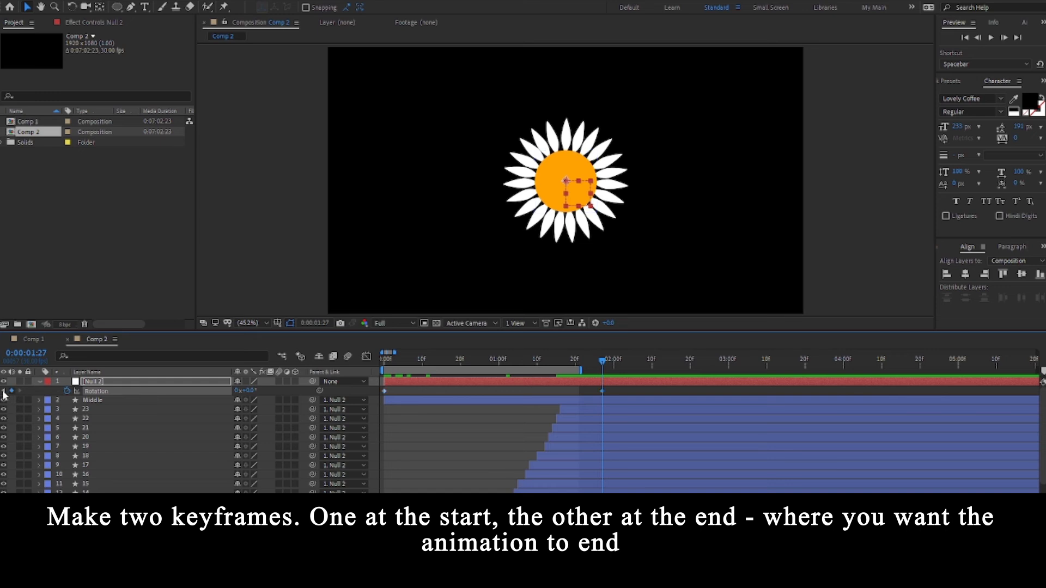
- Set the null's rotation at the first keyframe to -108° and preview the spinning flower
drag(602, 361, 380, 369)
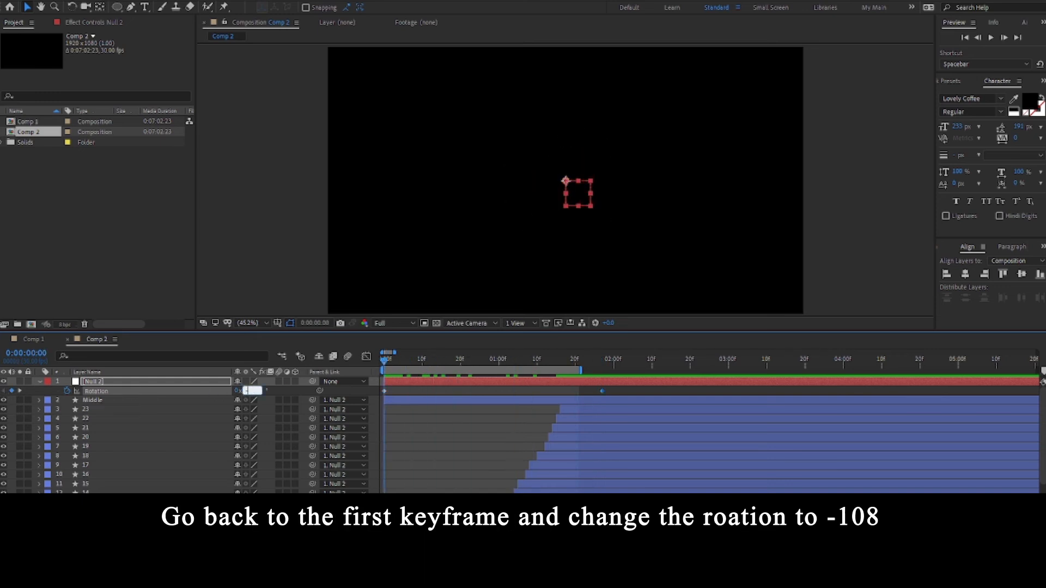
key(Return)
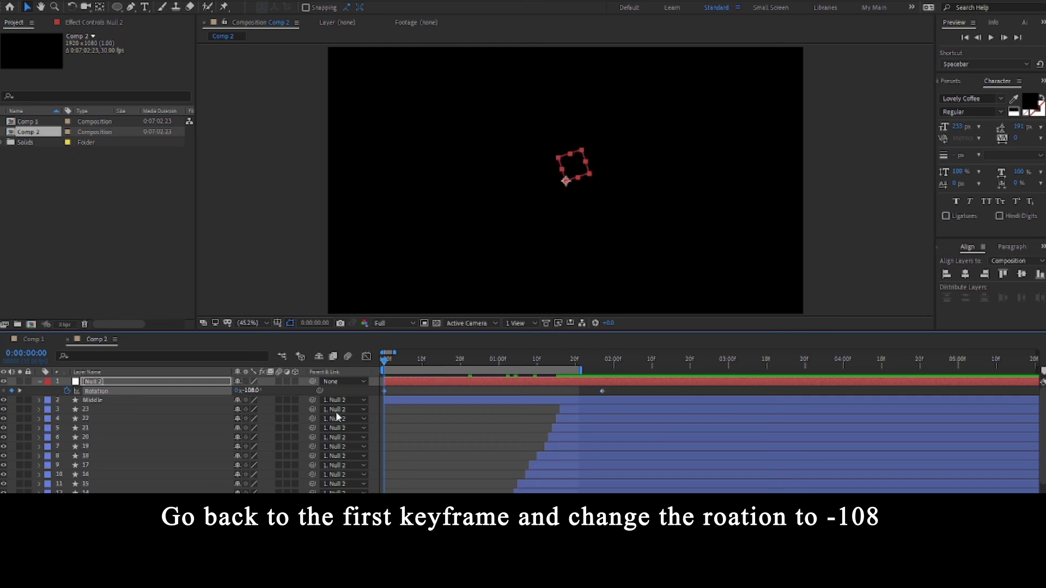
click(426, 478)
key(space)
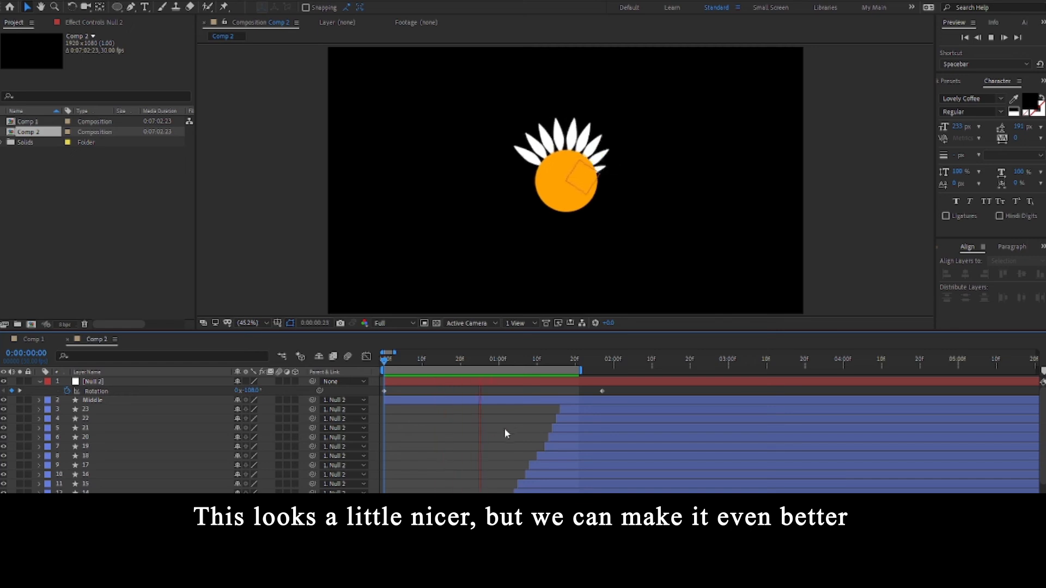
click(499, 362)
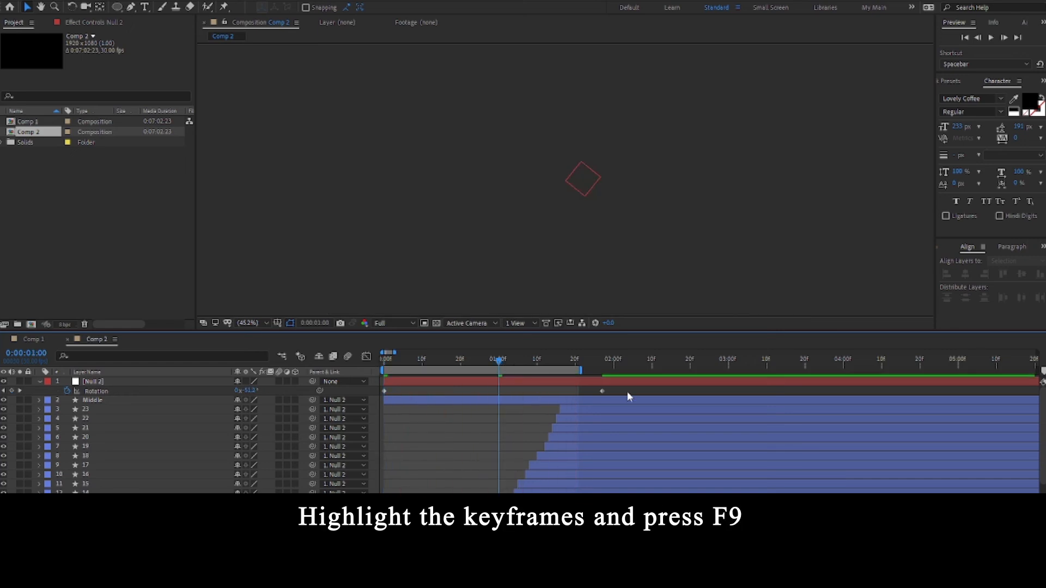
- Apply Easy Ease to both rotation keyframes of the null and show their curve in the Graph Editor
drag(627, 391, 375, 391)
key(F9)
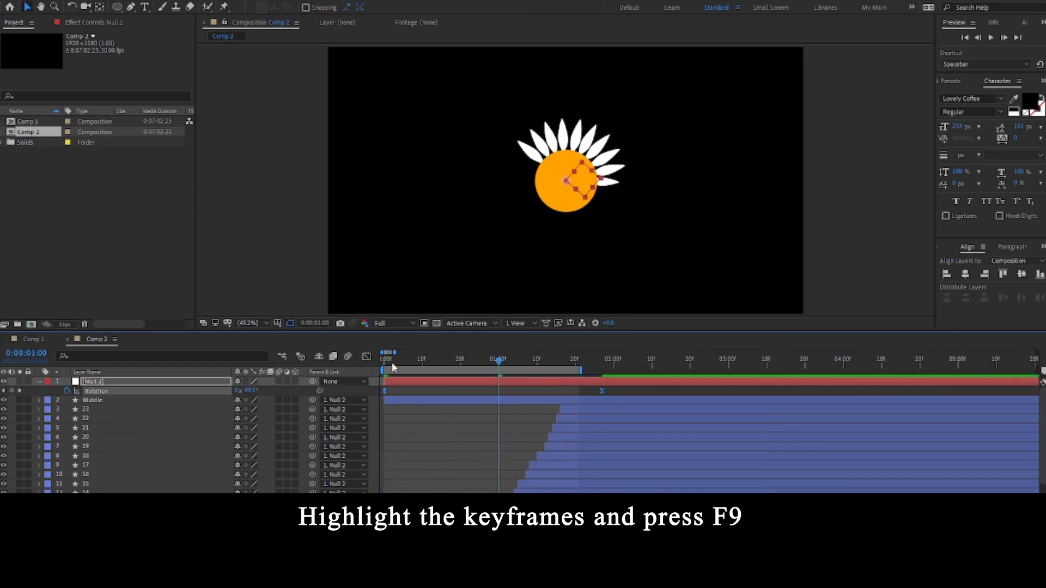
click(392, 362)
click(366, 356)
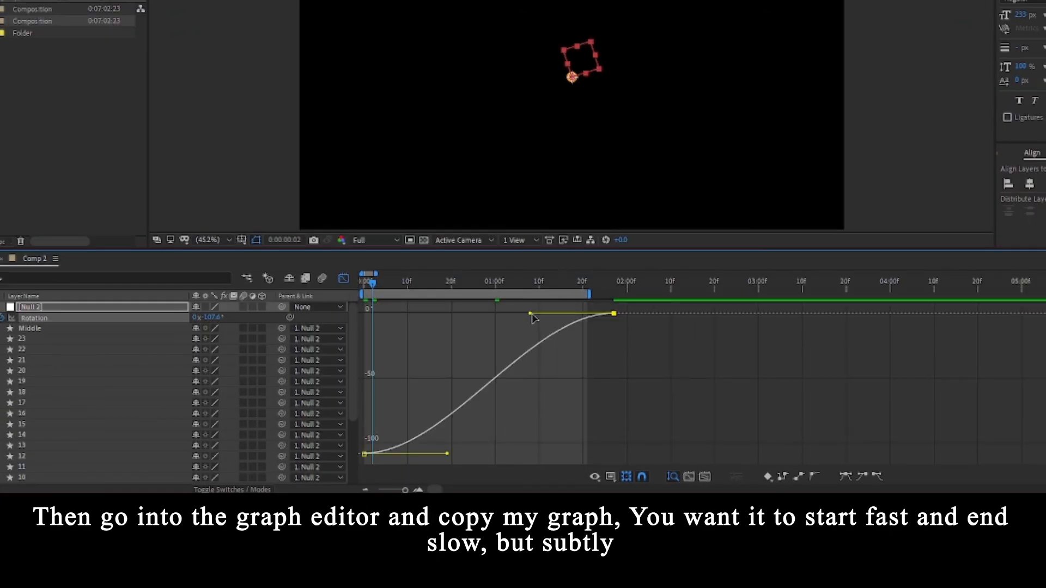
- Reshape the null's rotation curve with a long end handle and a raised start handle for a fast start and slow finish, then preview it
drag(531, 314, 392, 314)
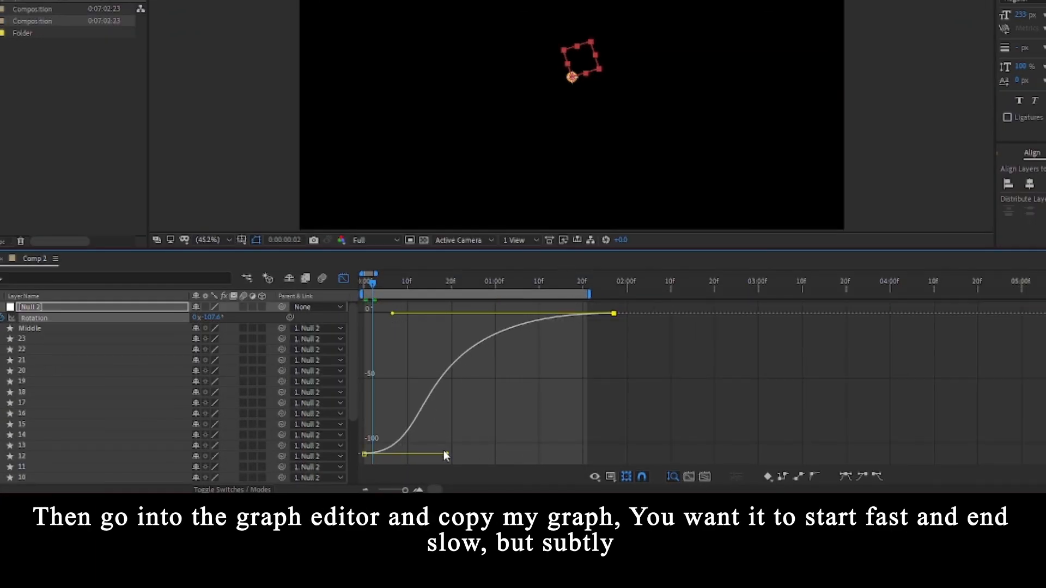
drag(444, 452, 389, 418)
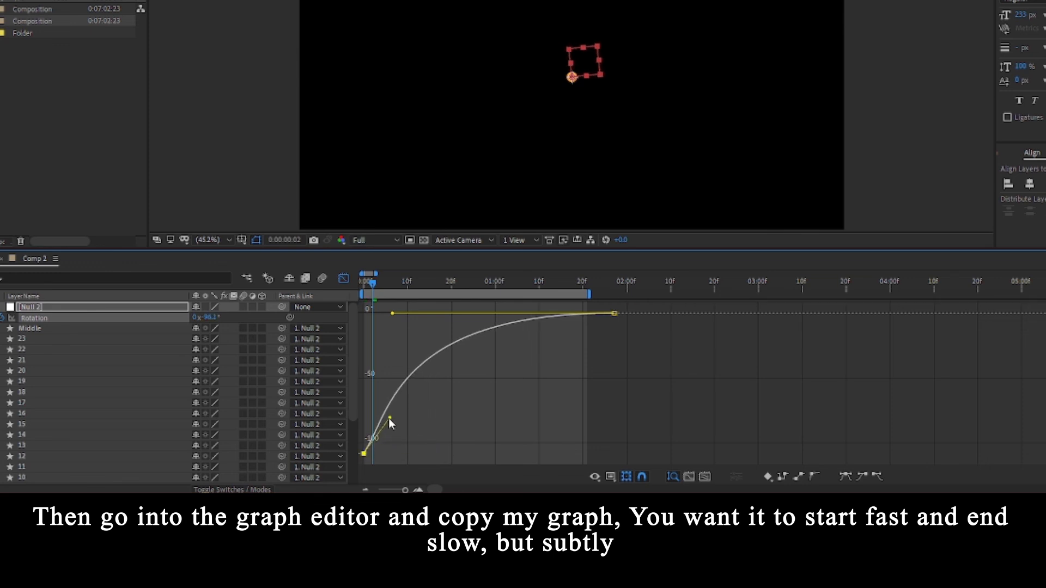
key(space)
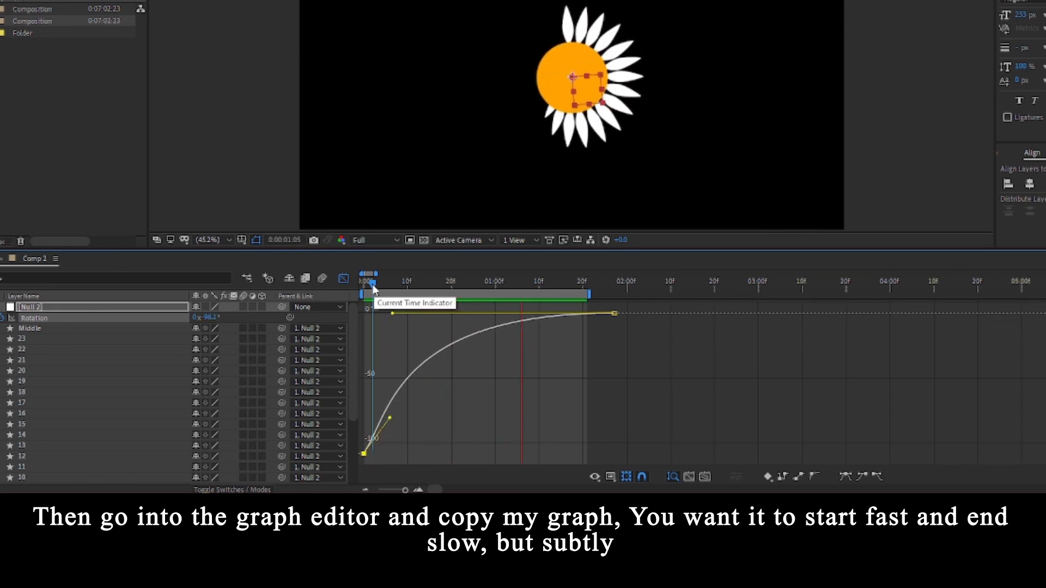
key(space)
- Soften the rotation curve by shortening its end handle and steepening its start handle, preview it and leave the Graph Editor
drag(395, 314, 468, 319)
drag(390, 418, 377, 400)
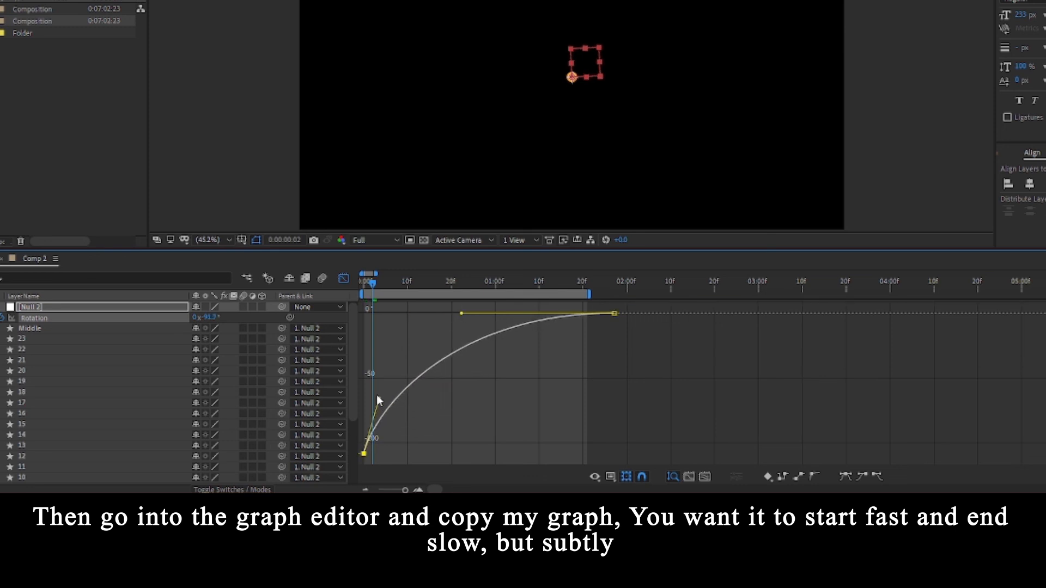
key(space)
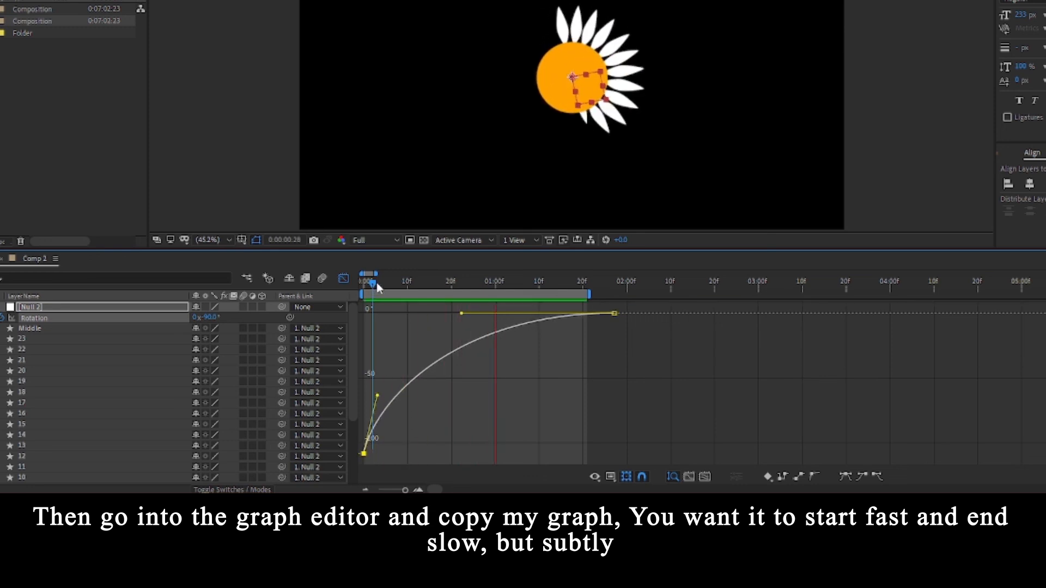
click(377, 283)
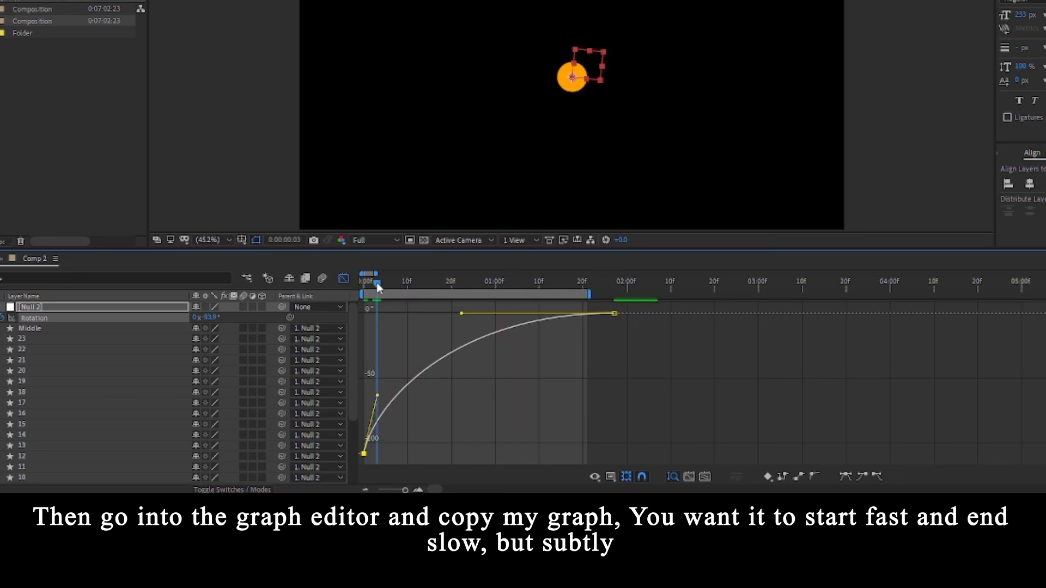
drag(379, 287, 407, 284)
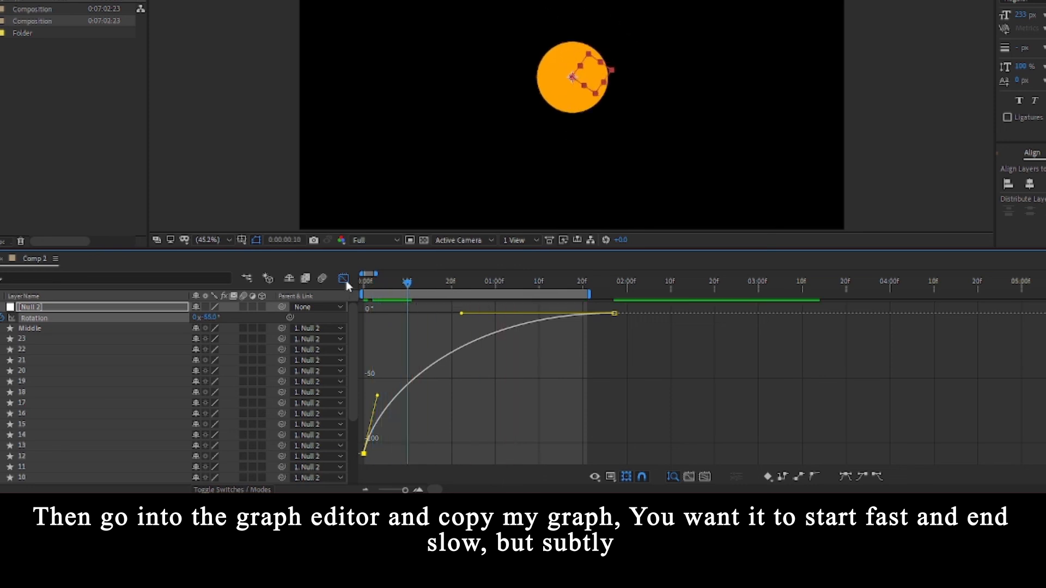
click(343, 279)
- Shift petal layers 1 through 23 together five frames earlier and preview the faster animation
scroll(494, 404, down, 3)
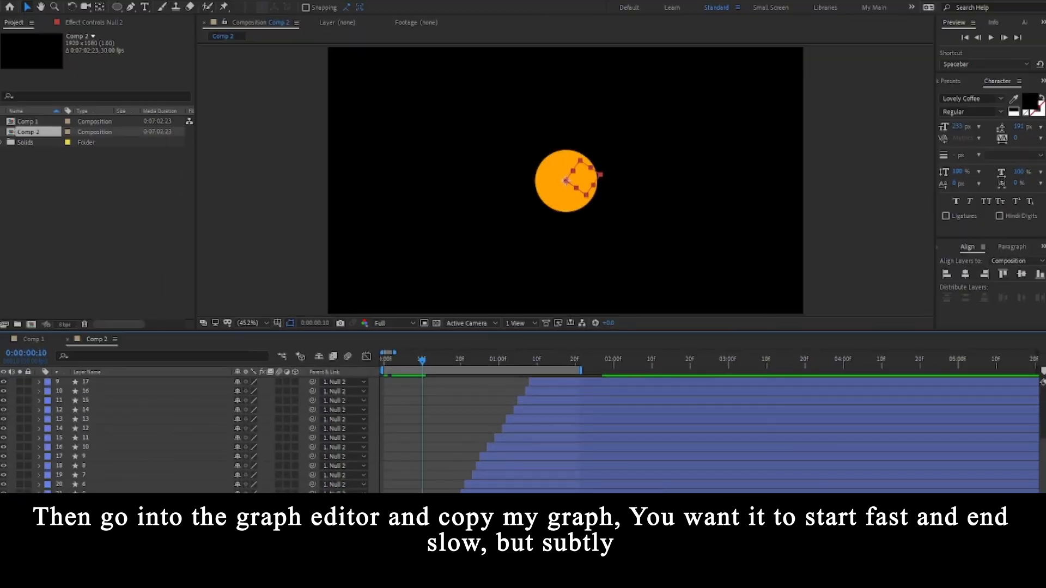
click(559, 531)
scroll(559, 442, up, 3)
shift+click(566, 413)
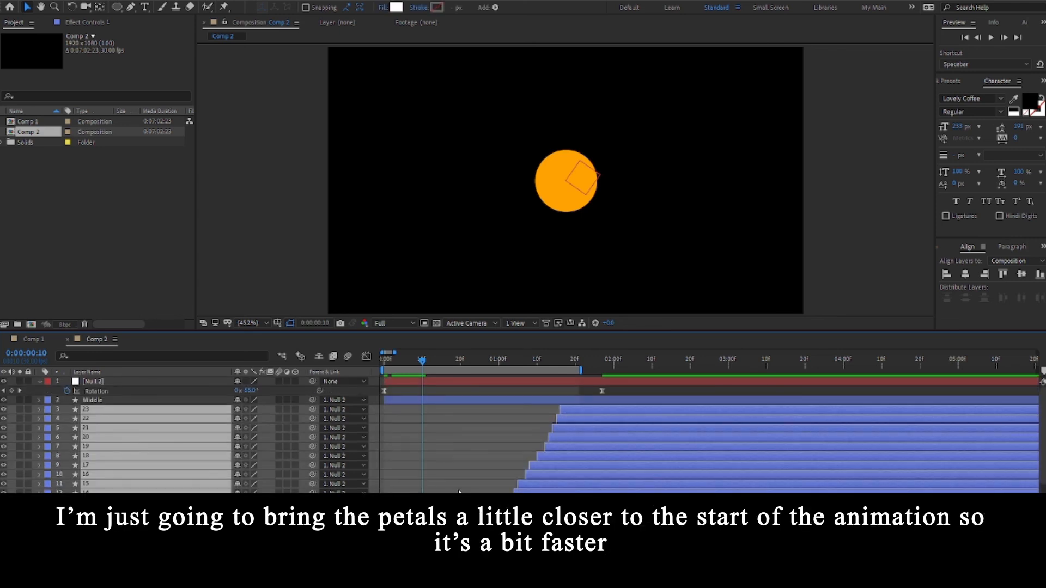
scroll(457, 480, down, 3)
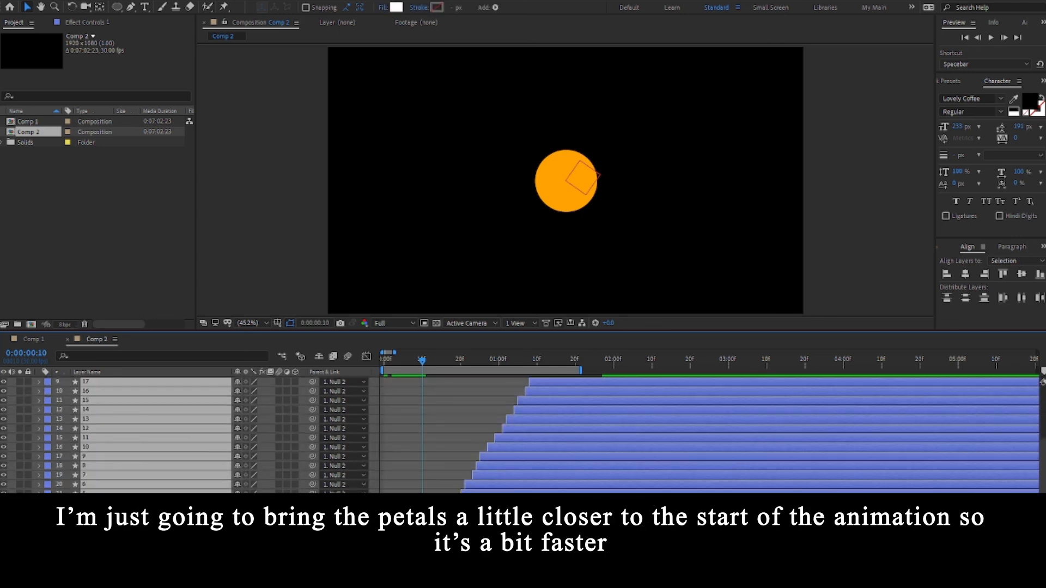
key(alt+Page_Up)
key(alt+Page_Up)
key(alt+Page_Up)
key(alt+Page_Up)
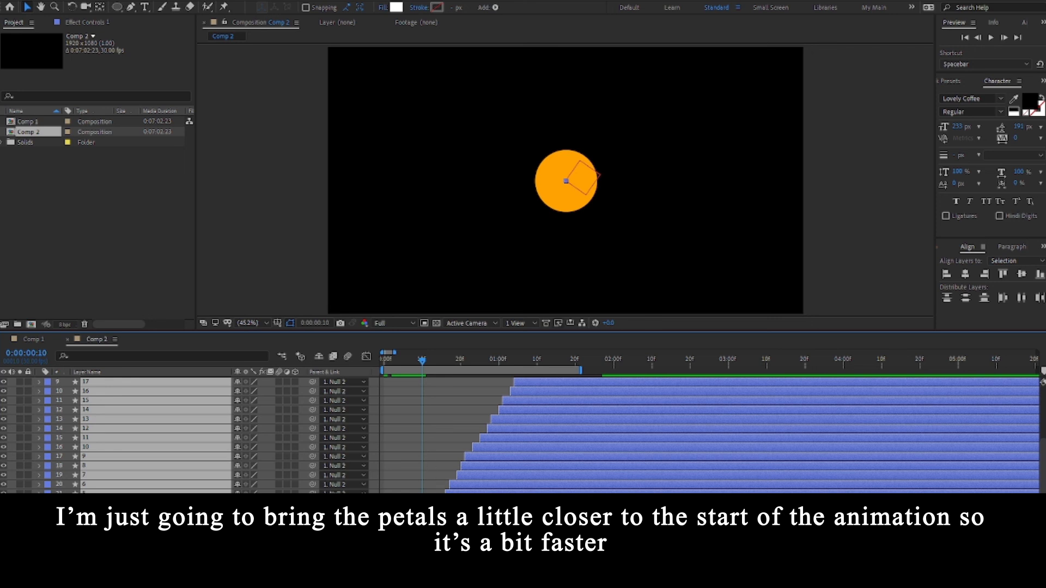
key(alt+Page_Up)
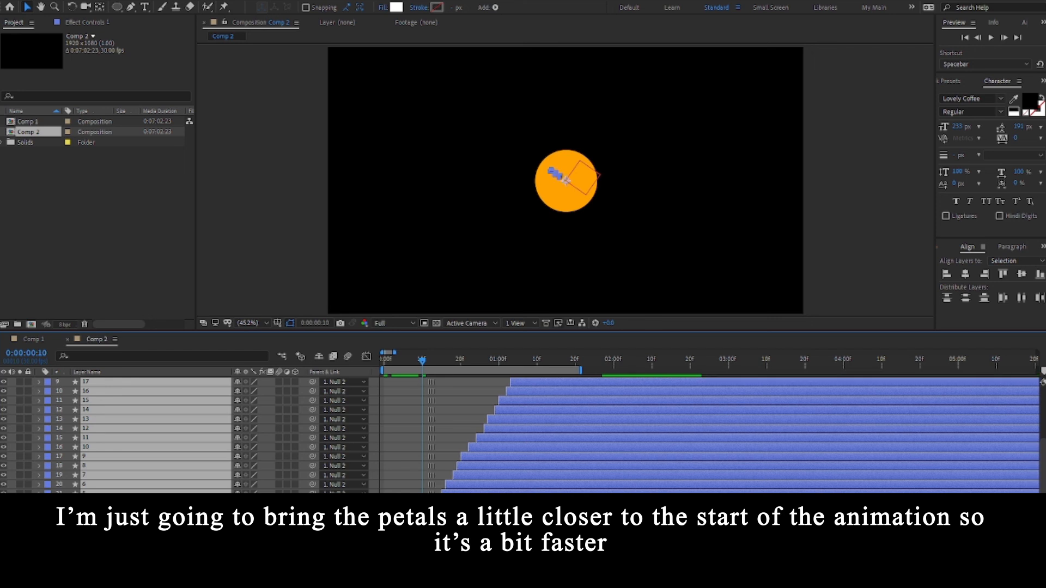
click(417, 469)
key(space)
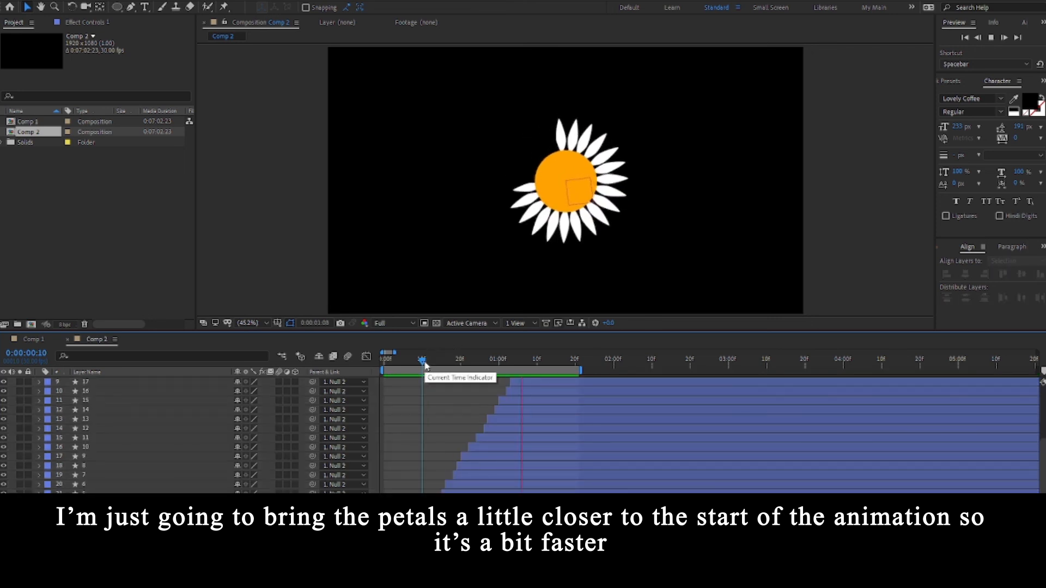